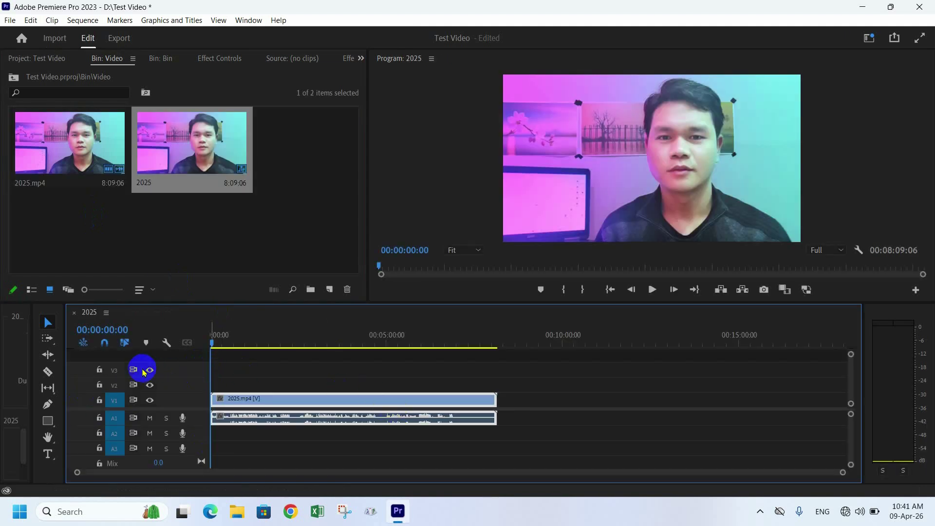
Step: Create a new sequence from the DSLR 640x480p50 preset and place the 2025.mp4 clip at the start of its timeline
{"action": "key", "text": "ctrl+n"}
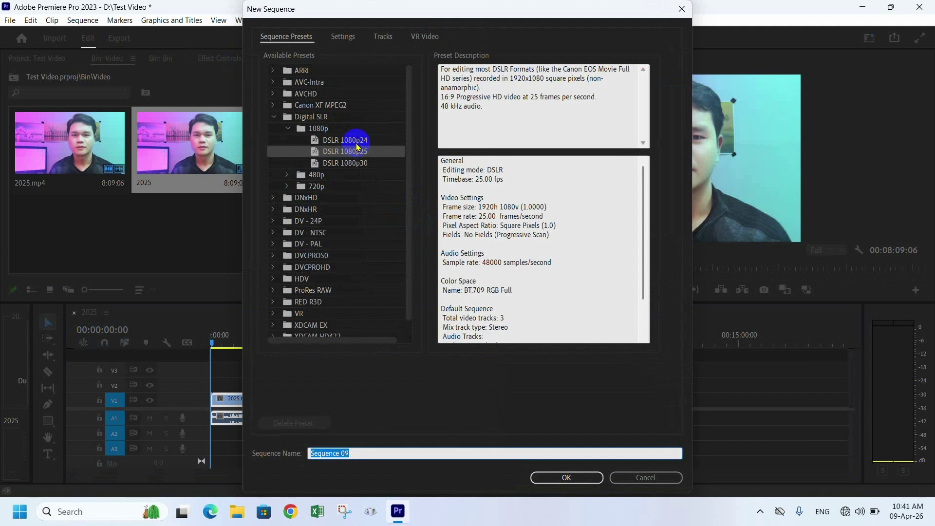
{"action": "left_click", "coordinate": [320, 176]}
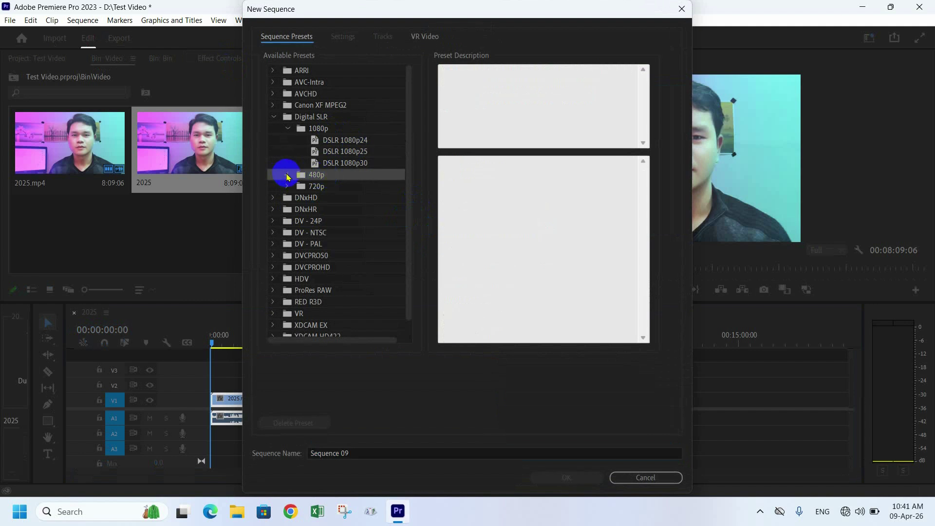
{"action": "left_click", "coordinate": [286, 175]}
{"action": "left_click", "coordinate": [352, 188]}
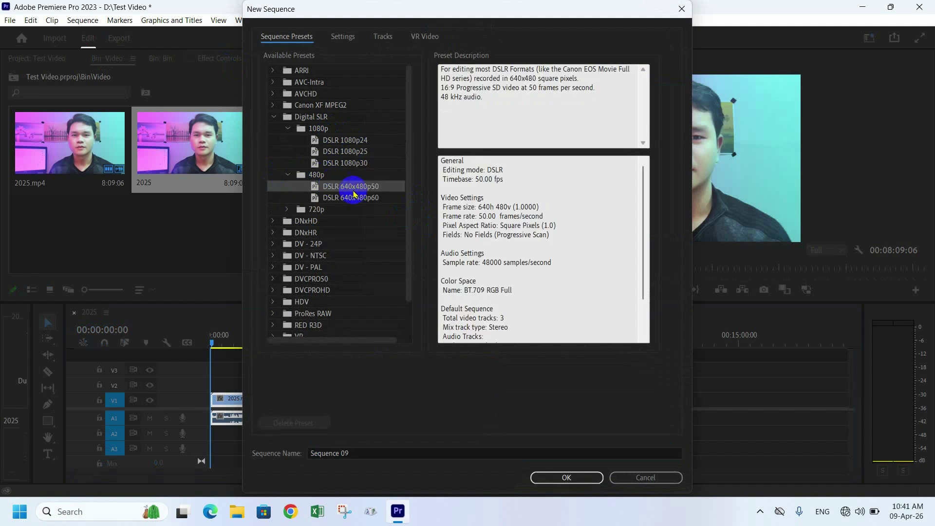
{"action": "left_click", "coordinate": [549, 472]}
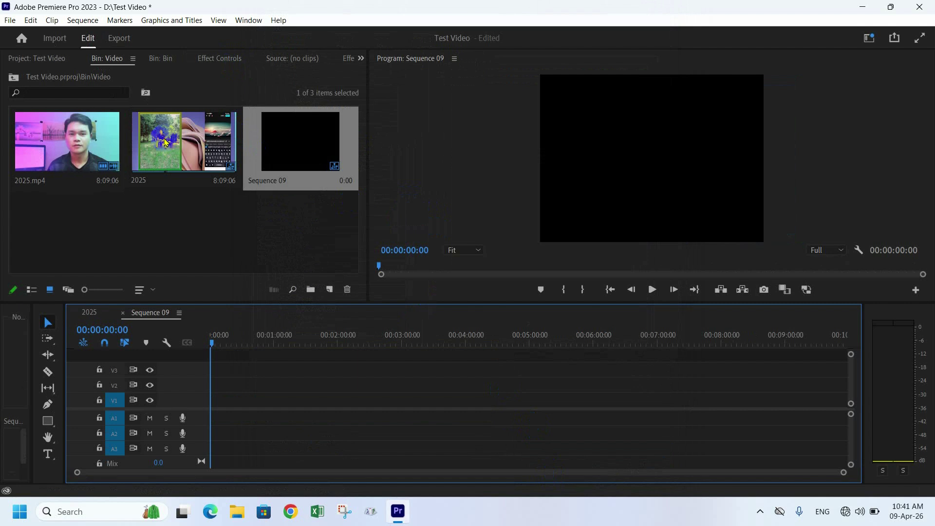
{"action": "left_click_drag", "start_coordinate": [119, 130], "coordinate": [231, 383]}
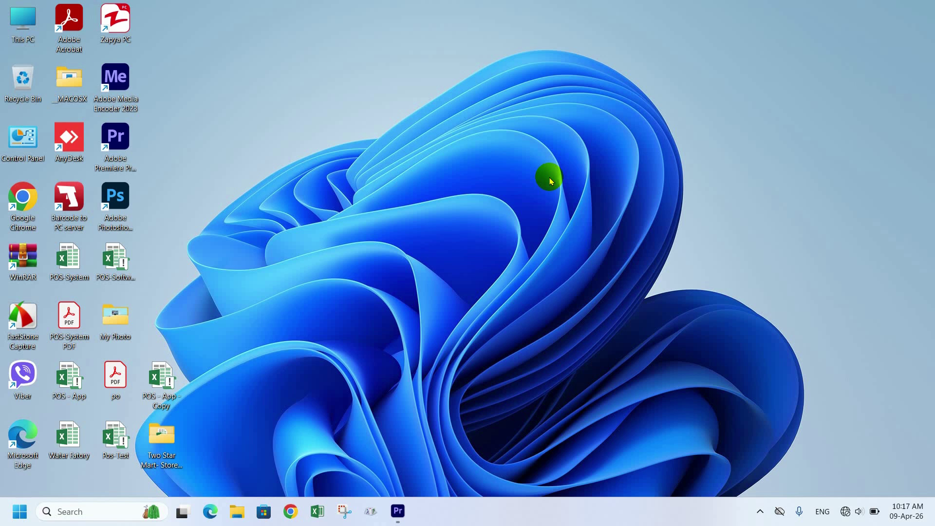
Step: Switch to Adobe Premiere Pro and create a new sequence from the Digital SLR preset DSLR 1080p25
{"action": "left_click", "coordinate": [398, 510]}
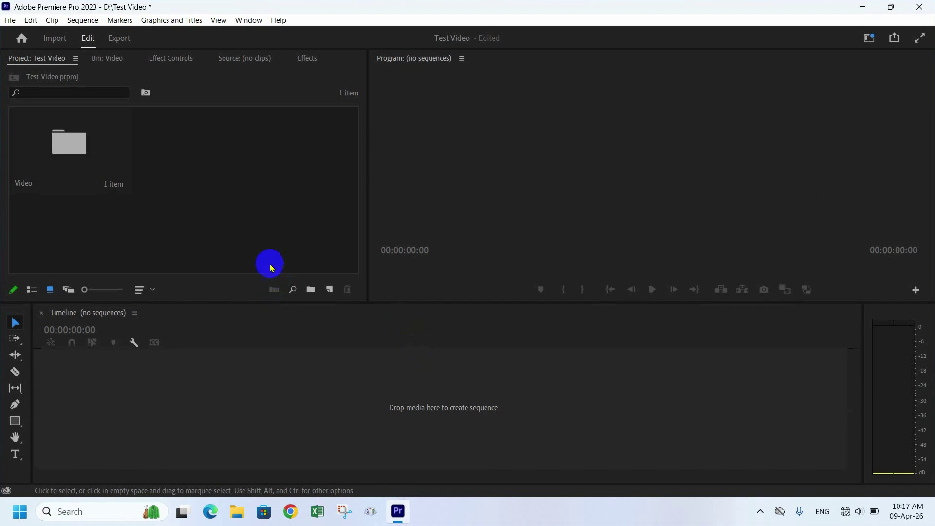
{"action": "left_click", "coordinate": [9, 20]}
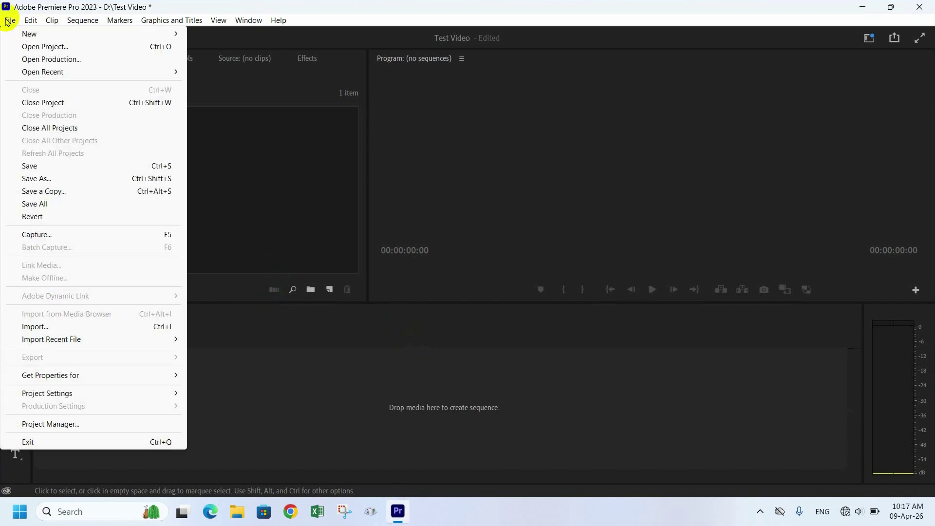
{"action": "mouse_move", "coordinate": [29, 34]}
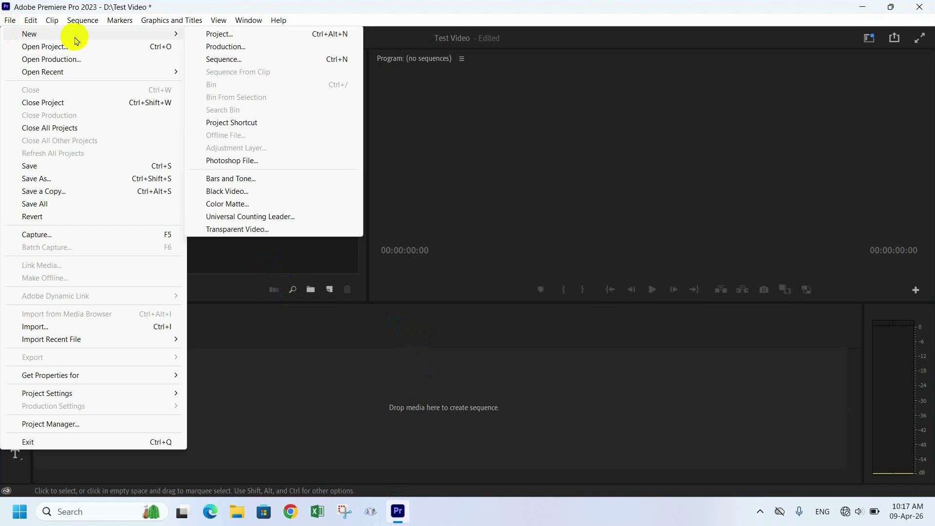
{"action": "left_click", "coordinate": [249, 60]}
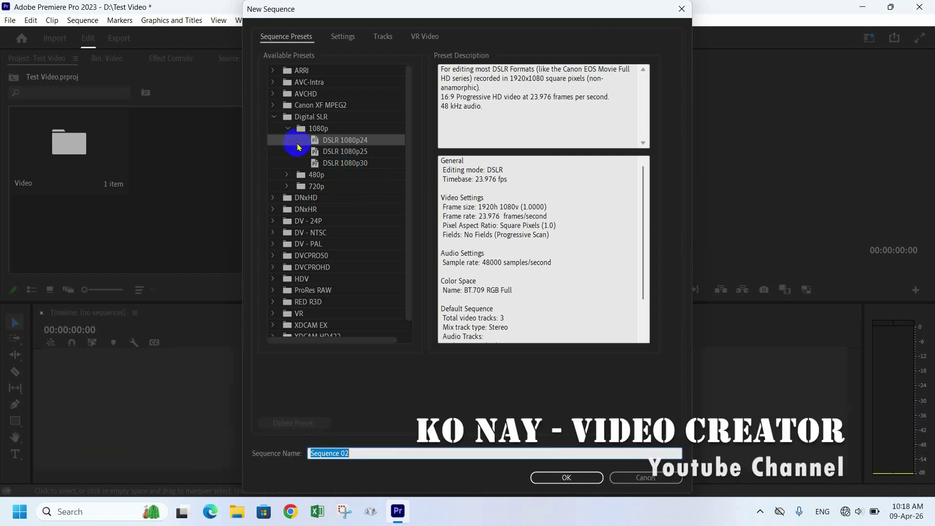
{"action": "left_click", "coordinate": [287, 128]}
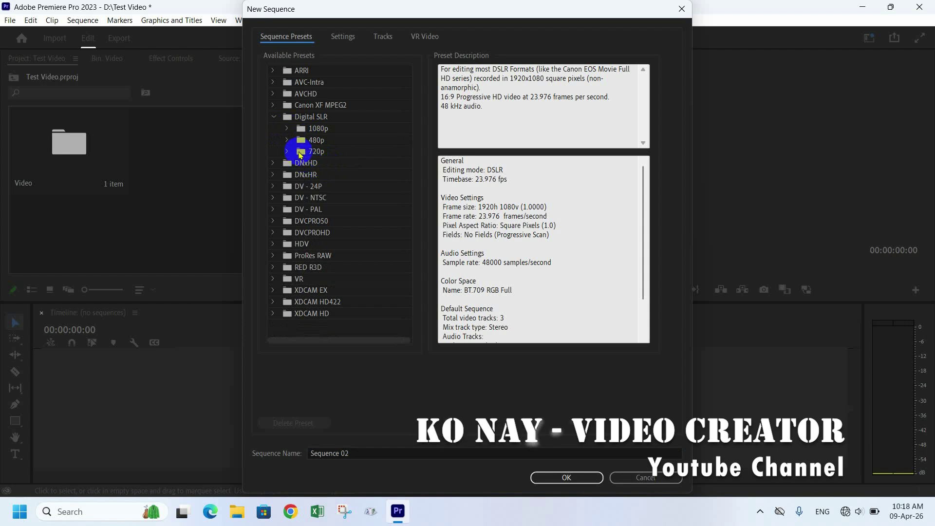
{"action": "left_click", "coordinate": [286, 129]}
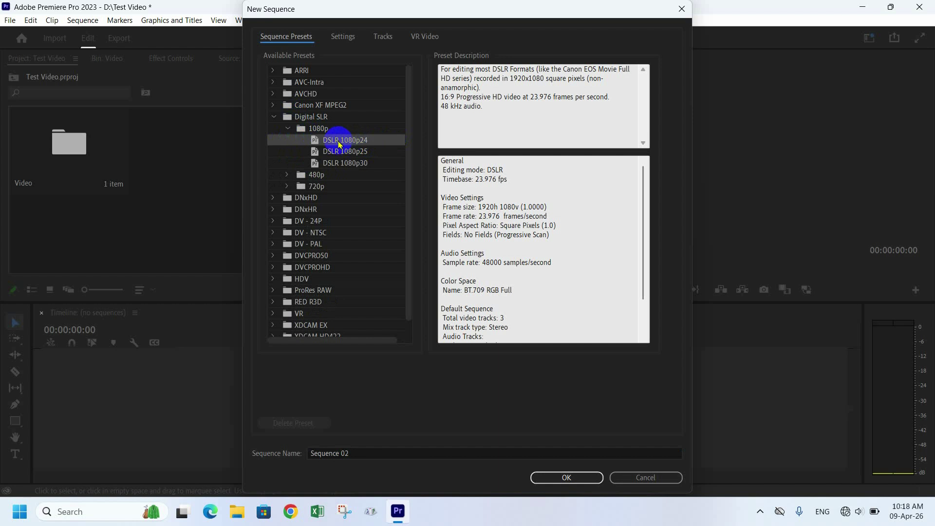
{"action": "left_click", "coordinate": [345, 153]}
{"action": "left_click", "coordinate": [346, 164]}
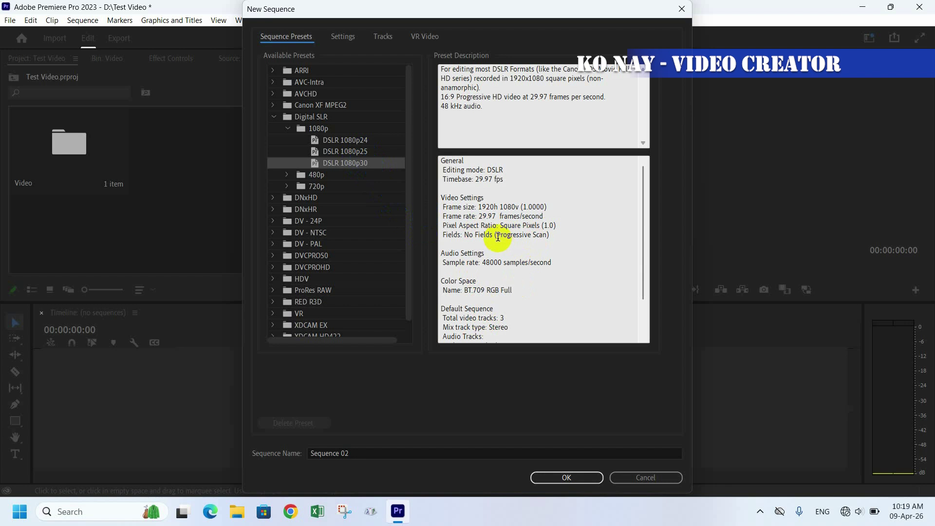
{"action": "left_click", "coordinate": [287, 175]}
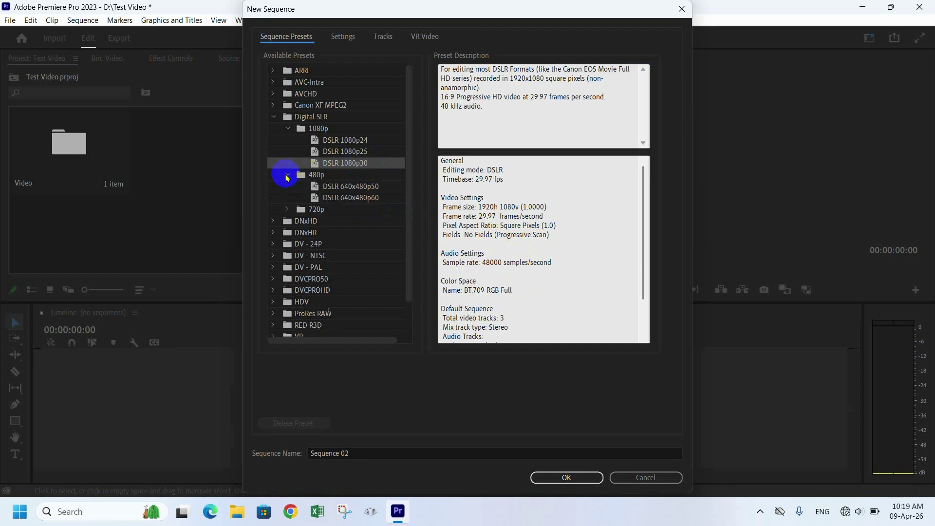
{"action": "left_click", "coordinate": [343, 153]}
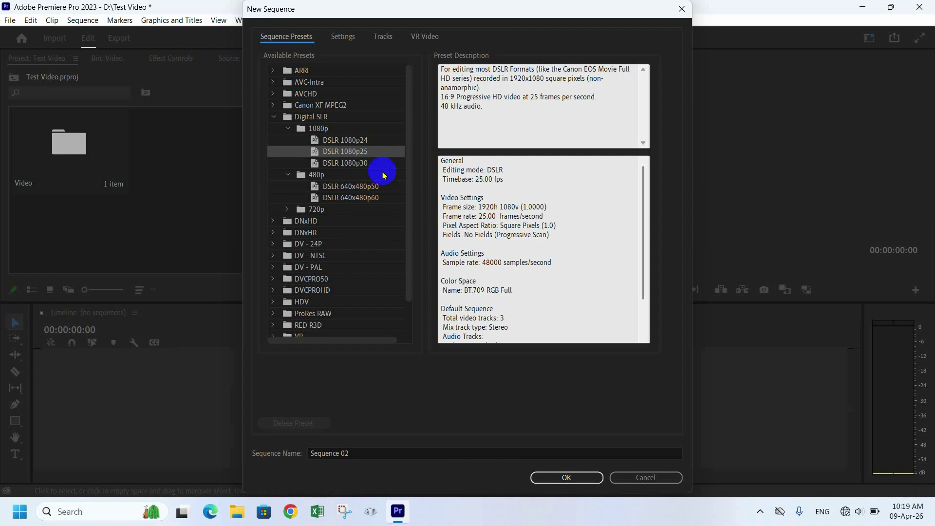
{"action": "left_click", "coordinate": [557, 480]}
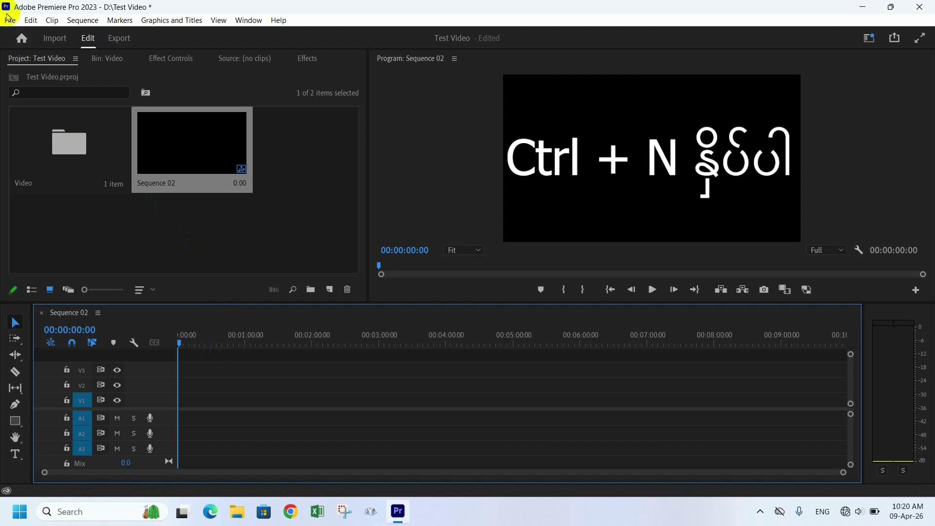
{"action": "left_click", "coordinate": [10, 21]}
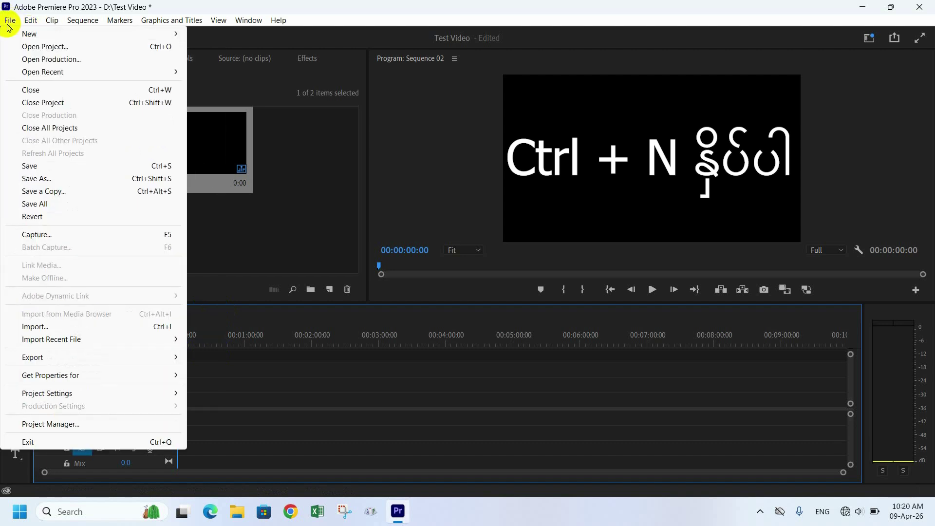
{"action": "left_click", "coordinate": [199, 70]}
{"action": "left_click", "coordinate": [376, 194]}
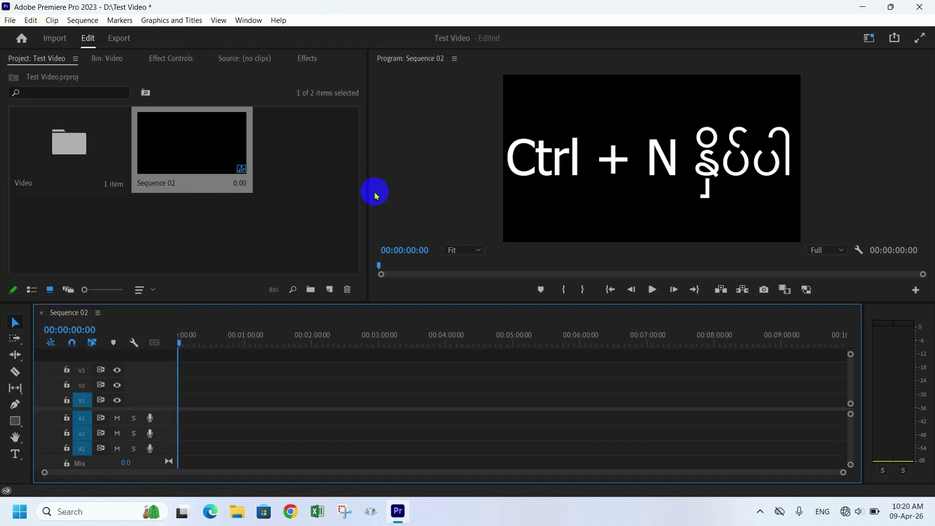
Step: Start another new sequence and set its editing mode to Custom
{"action": "key", "text": "ctrl+n"}
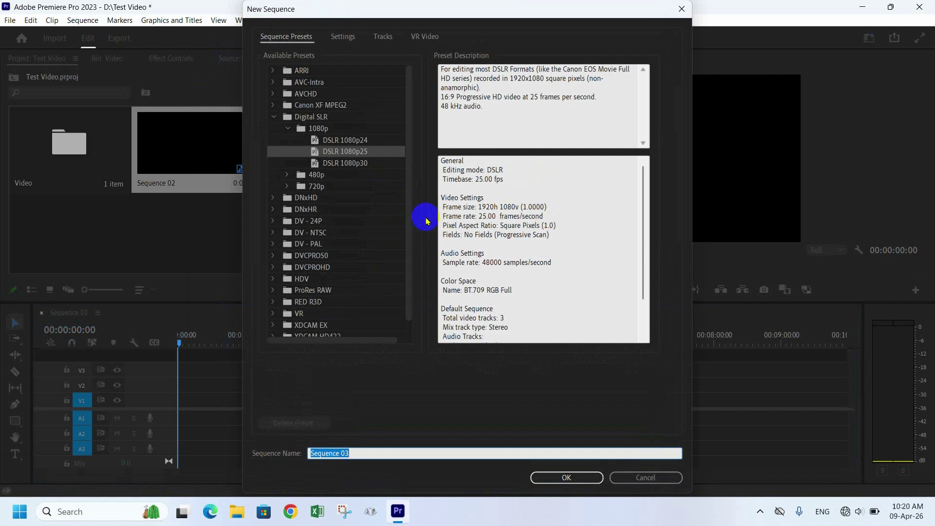
{"action": "left_click", "coordinate": [342, 38]}
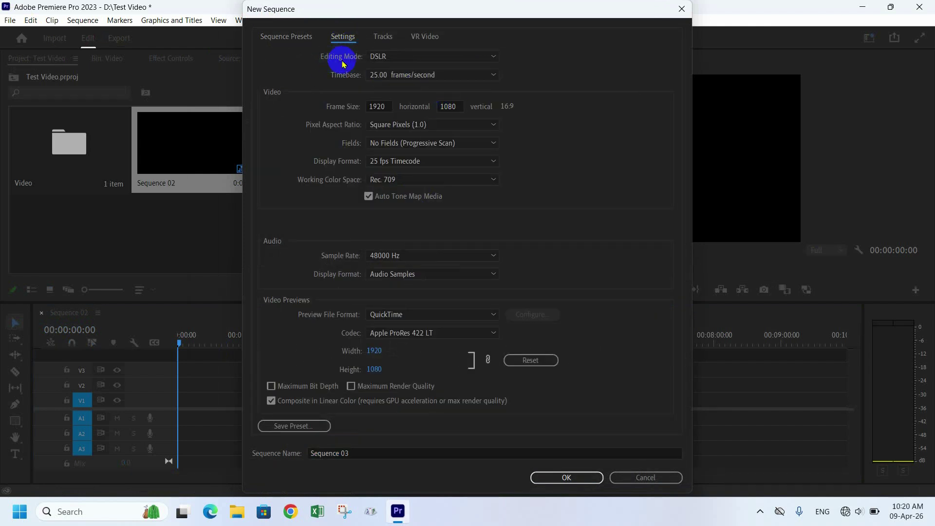
{"action": "left_click", "coordinate": [288, 39]}
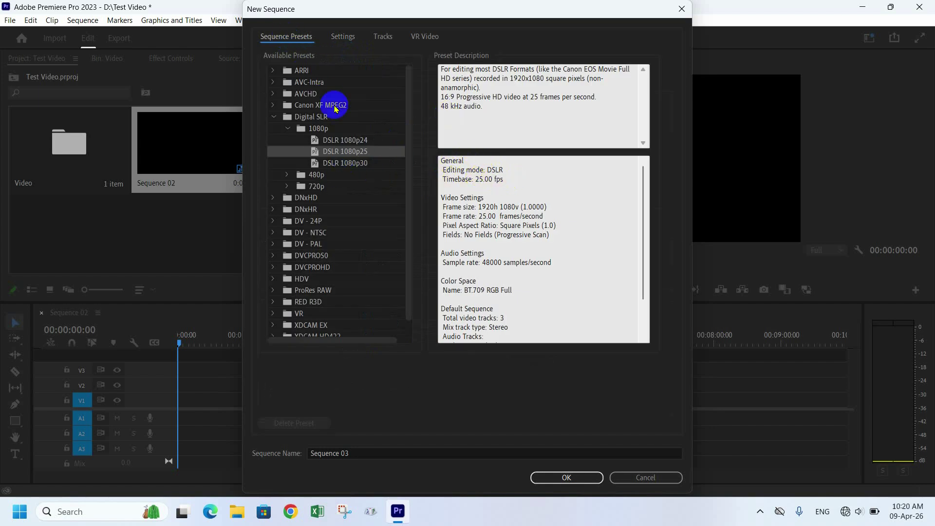
{"action": "left_click", "coordinate": [344, 45]}
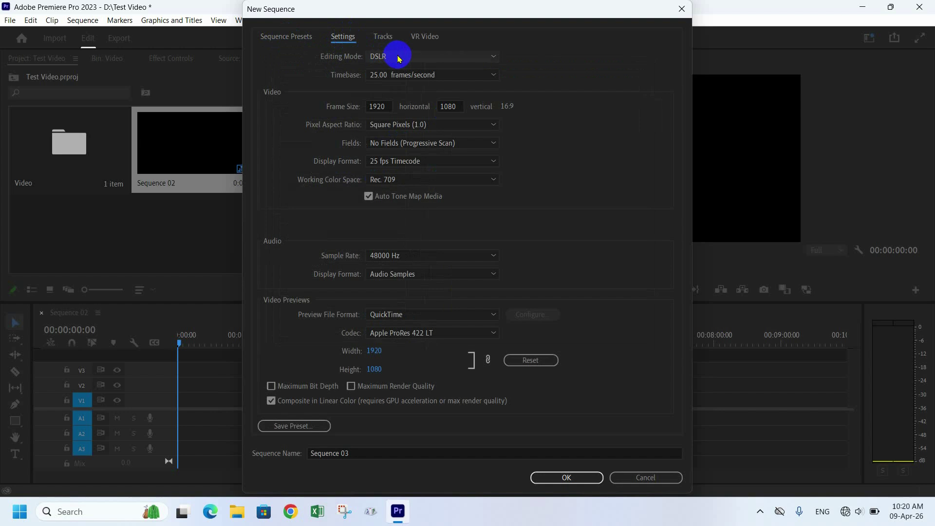
{"action": "left_click", "coordinate": [398, 57]}
{"action": "scroll", "coordinate": [438, 146], "scroll_direction": "up", "scroll_amount": 5}
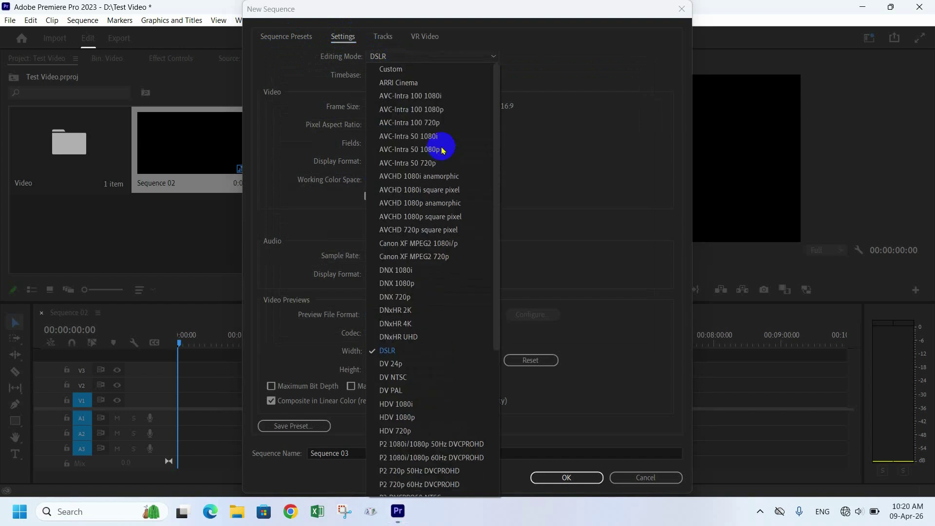
{"action": "left_click", "coordinate": [398, 69]}
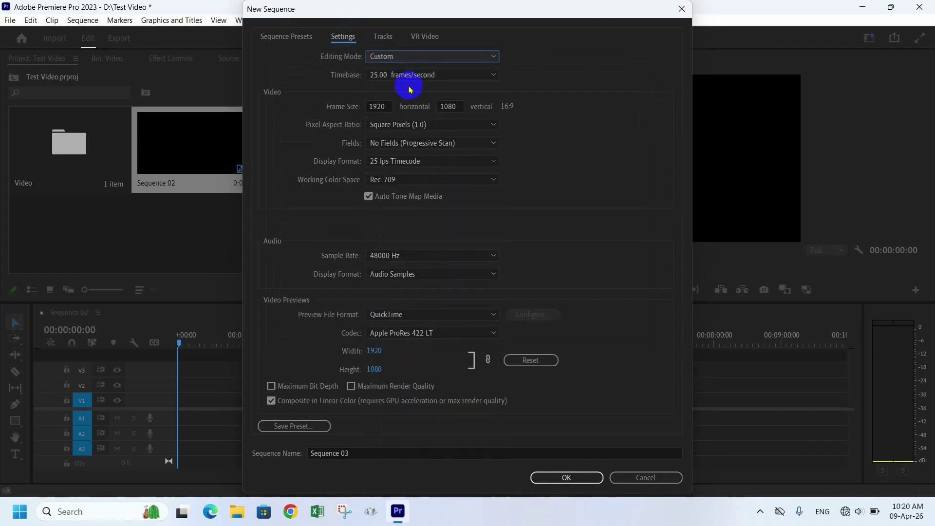
Step: Set the new sequence's timebase to 24.00 frames/second
{"action": "left_click", "coordinate": [447, 108]}
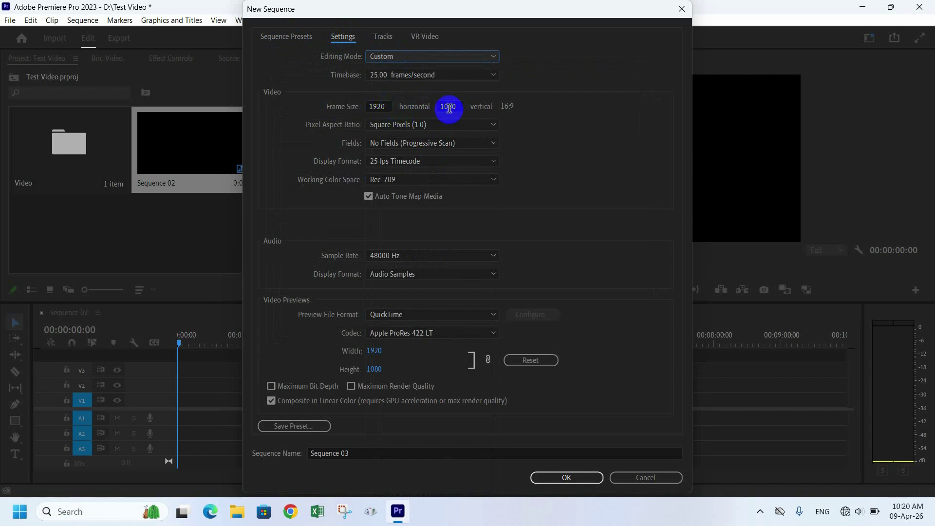
{"action": "left_click", "coordinate": [448, 78]}
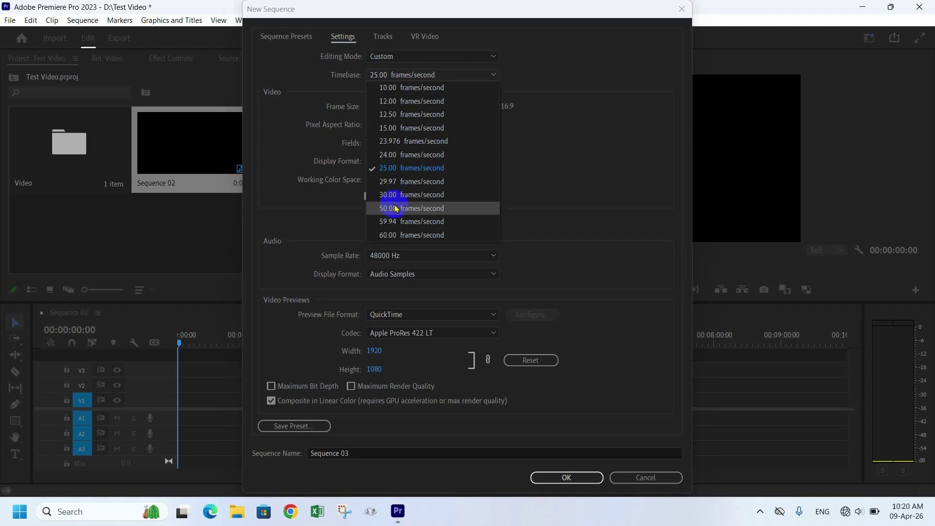
{"action": "left_click", "coordinate": [387, 155]}
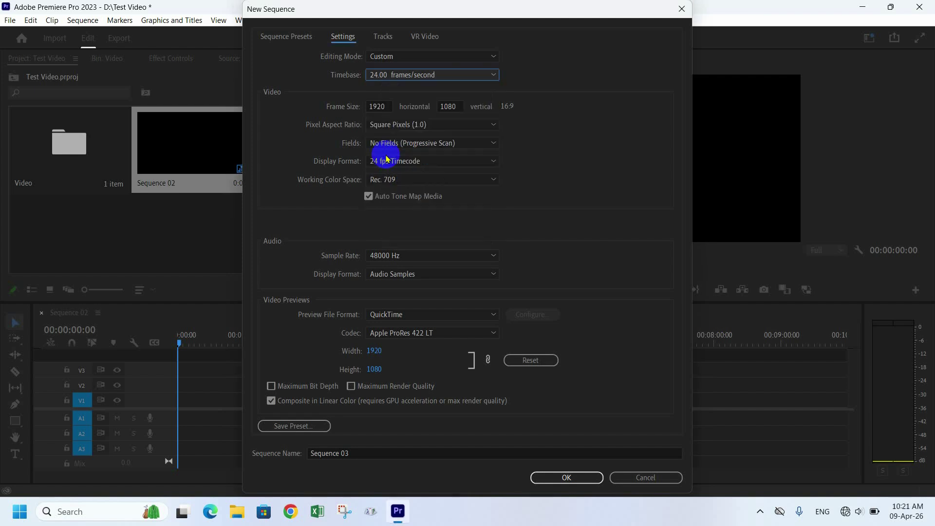
{"action": "left_click", "coordinate": [443, 74]}
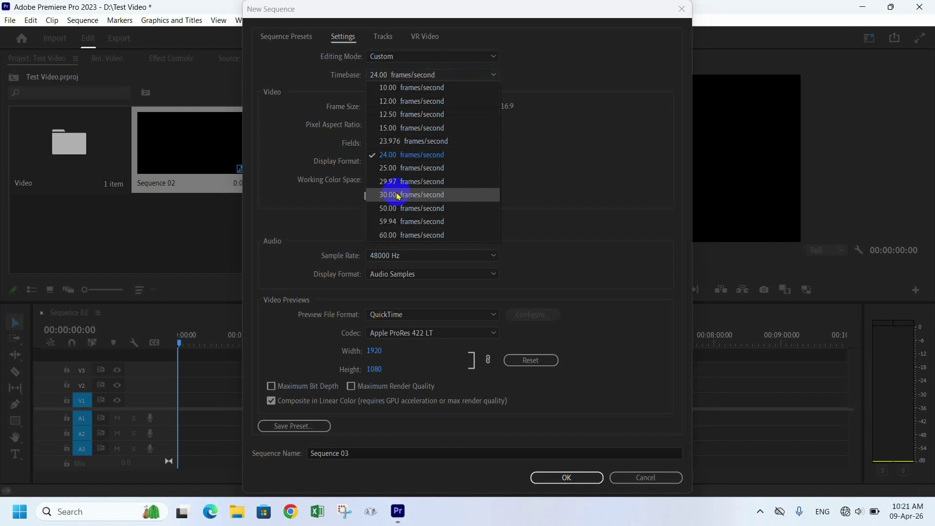
{"action": "left_click", "coordinate": [396, 156]}
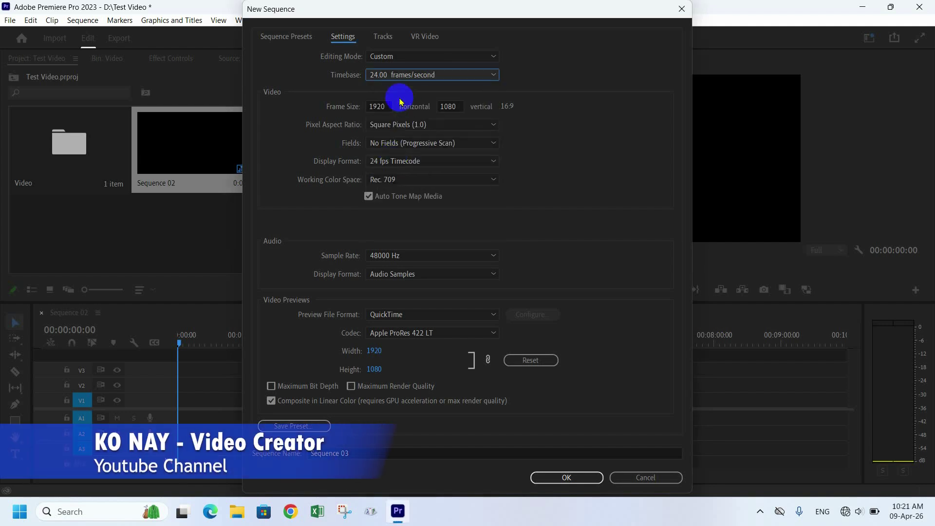
Step: Set the new sequence's frame size to 800 horizontal by 800 vertical
{"action": "left_click", "coordinate": [369, 106]}
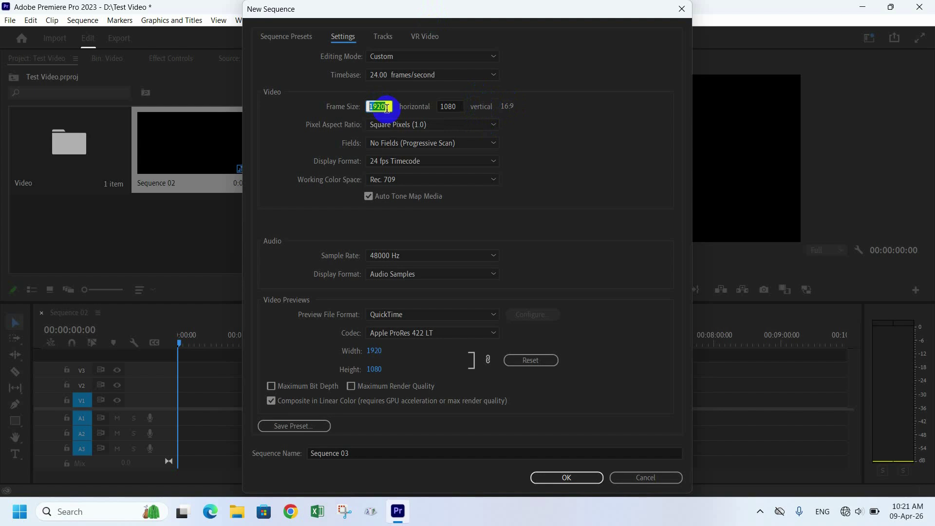
{"action": "type", "text": "800"}
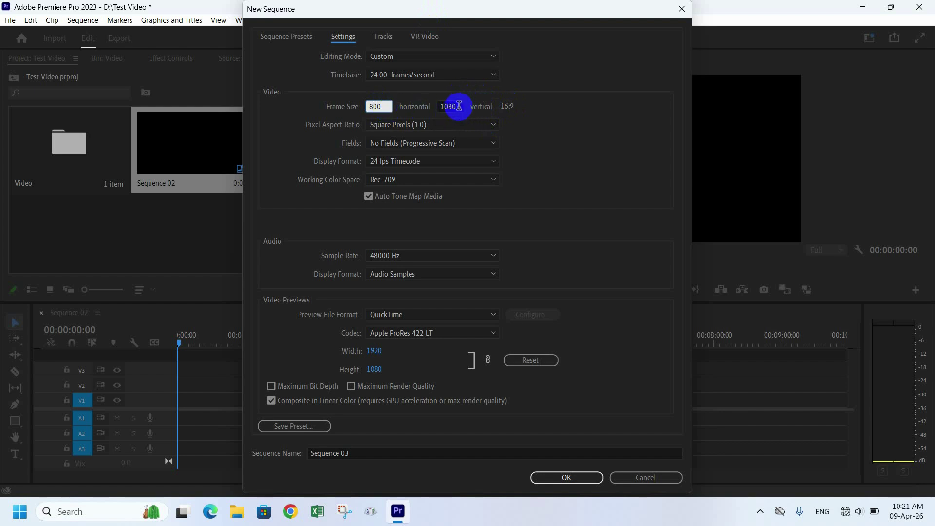
{"action": "left_click", "coordinate": [439, 106]}
{"action": "type", "text": "800"}
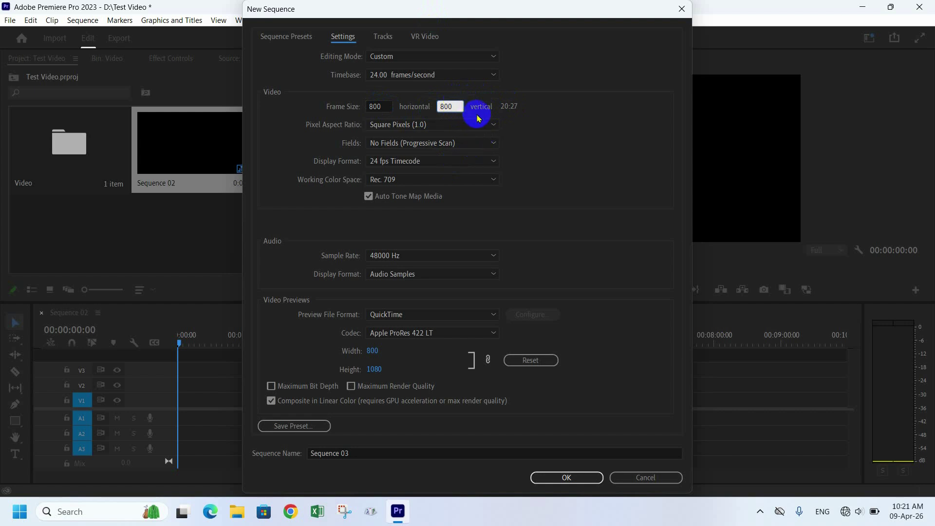
{"action": "double_click", "coordinate": [460, 109]}
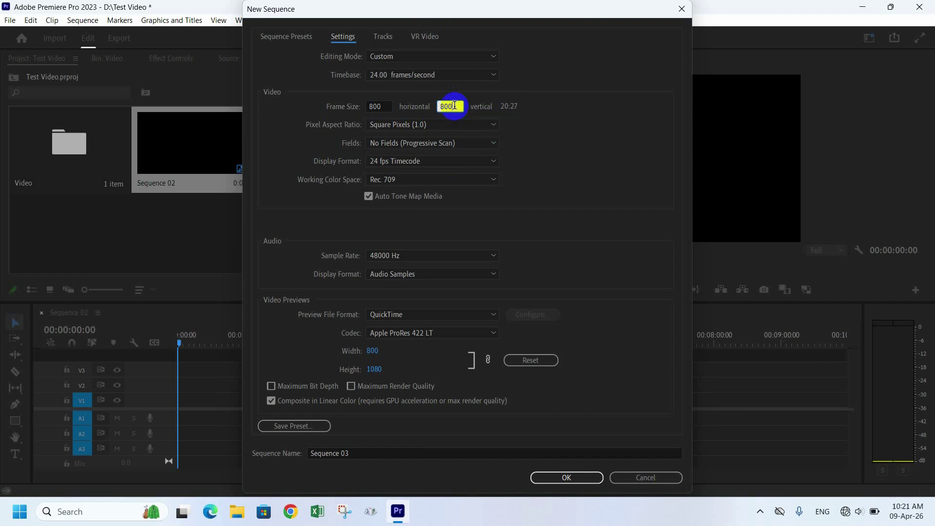
{"action": "left_click", "coordinate": [453, 106]}
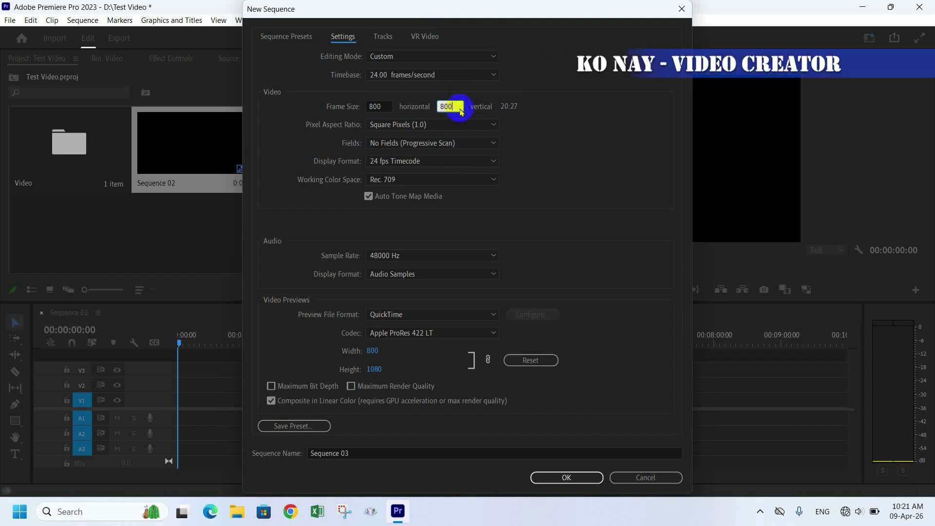
{"action": "left_click", "coordinate": [505, 111]}
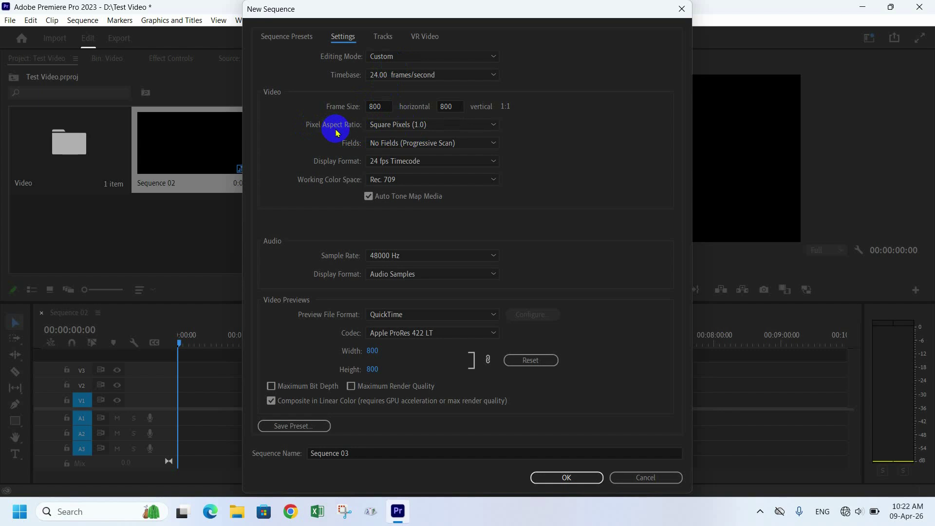
Step: Choose Square Pixels (1.0) and No Fields (Progressive Scan), and keep 24 fps Timecode as the new sequence's video display format
{"action": "left_click", "coordinate": [455, 126]}
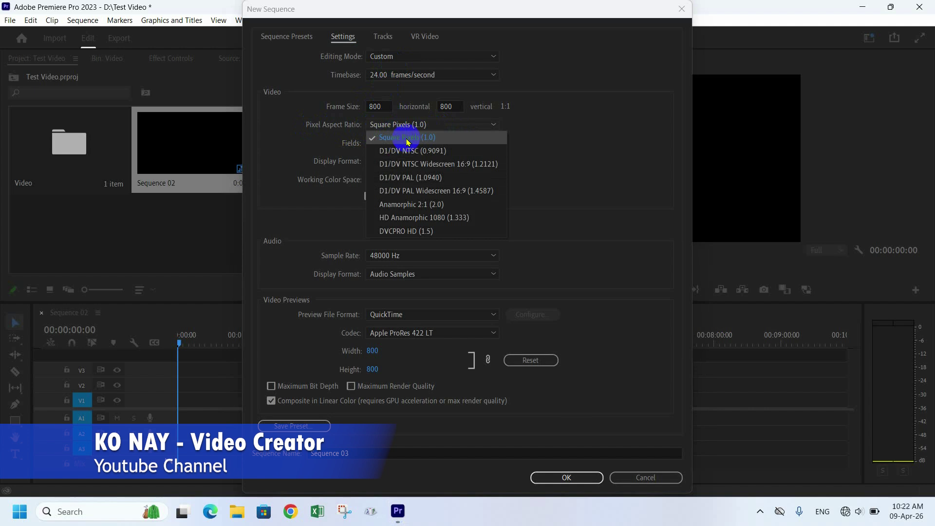
{"action": "left_click", "coordinate": [428, 140]}
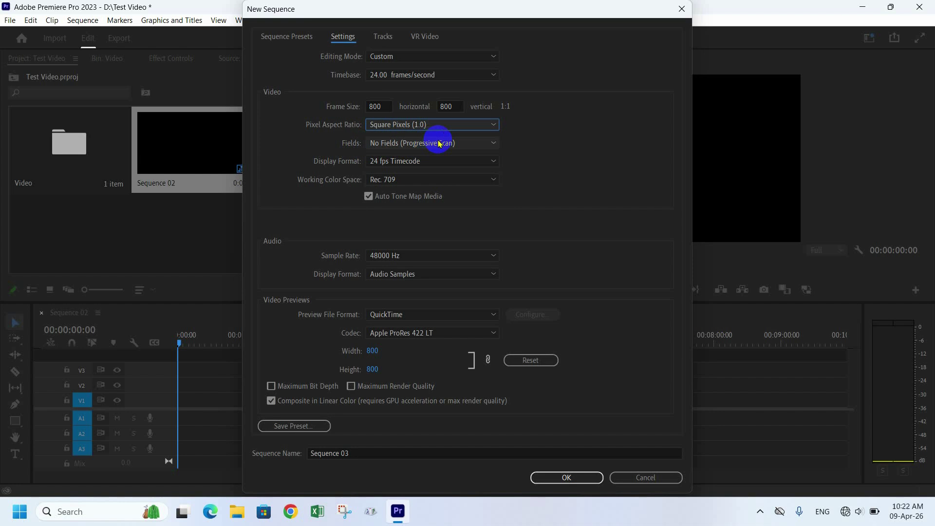
{"action": "left_click", "coordinate": [469, 145]}
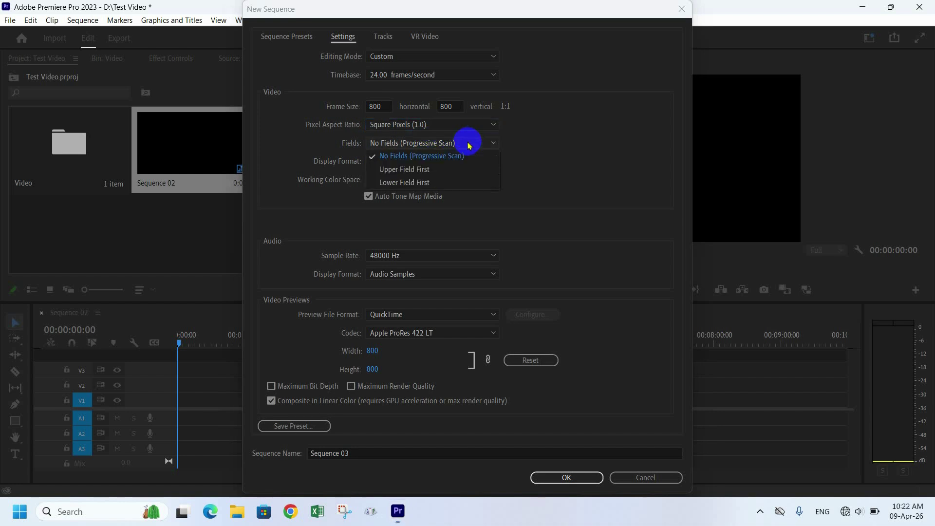
{"action": "left_click", "coordinate": [467, 144]}
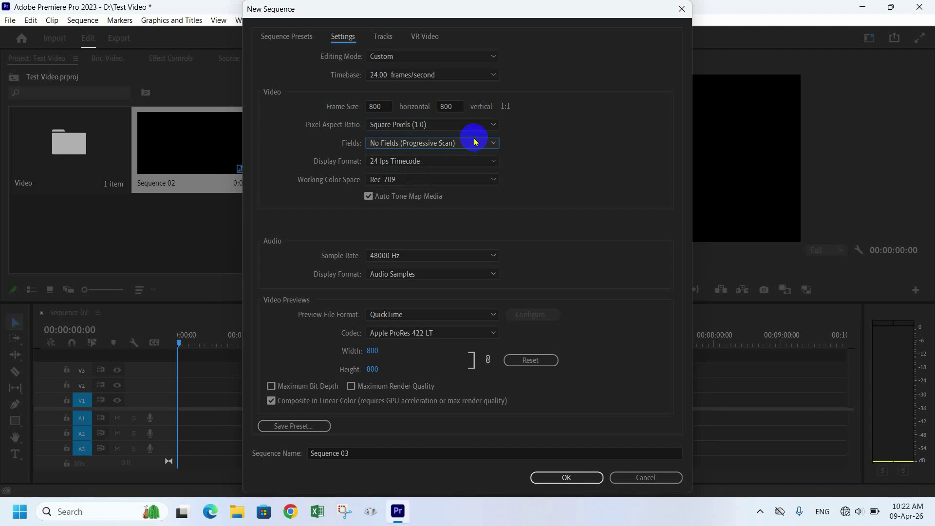
{"action": "left_click", "coordinate": [432, 161]}
{"action": "left_click", "coordinate": [437, 163]}
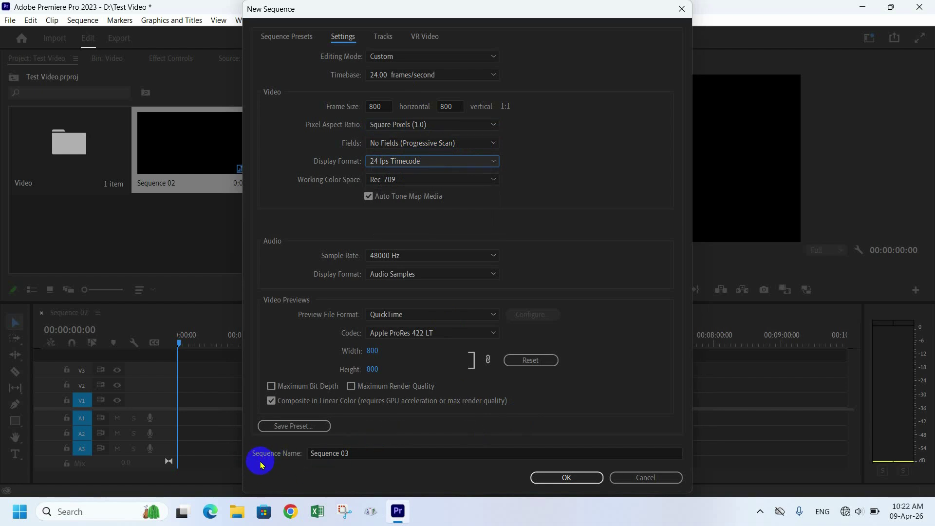
Step: Name the custom sequence Test Video and create it
{"action": "left_click", "coordinate": [363, 453]}
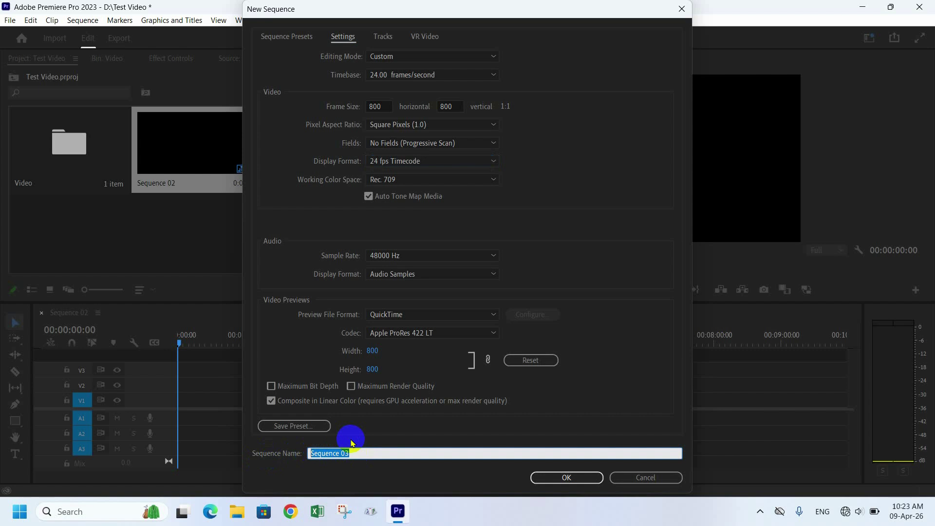
{"action": "type", "text": "Test Video"}
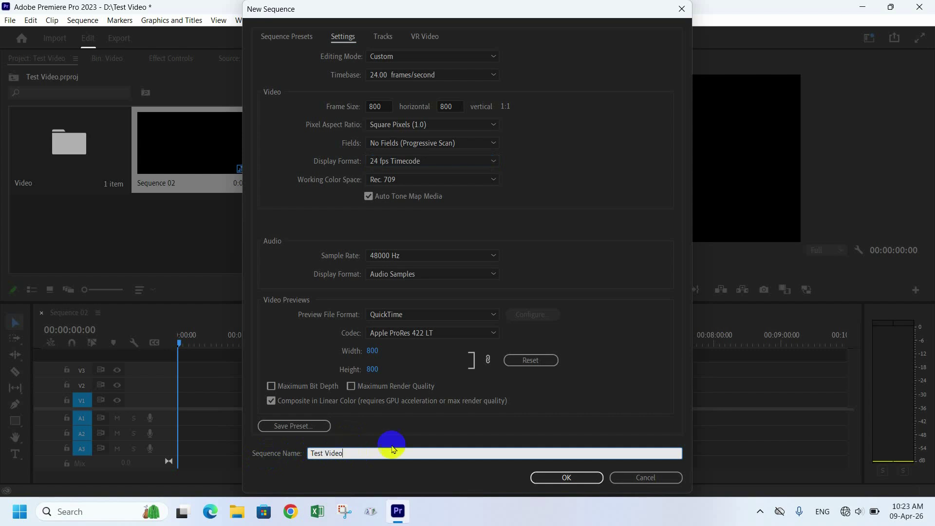
{"action": "left_click", "coordinate": [582, 478]}
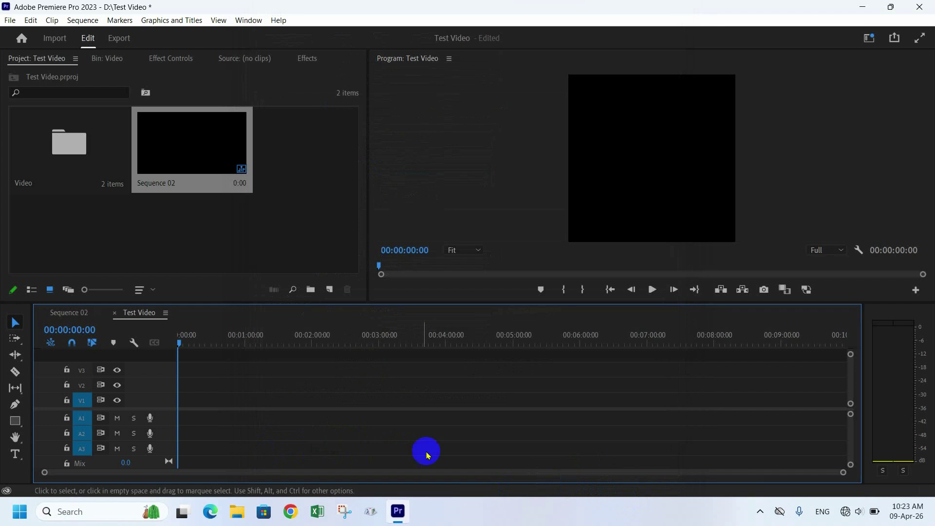
Step: Switch from the Test Video sequence to Sequence 02 and open the Video bin
{"action": "left_click", "coordinate": [83, 319]}
{"action": "left_click", "coordinate": [131, 314]}
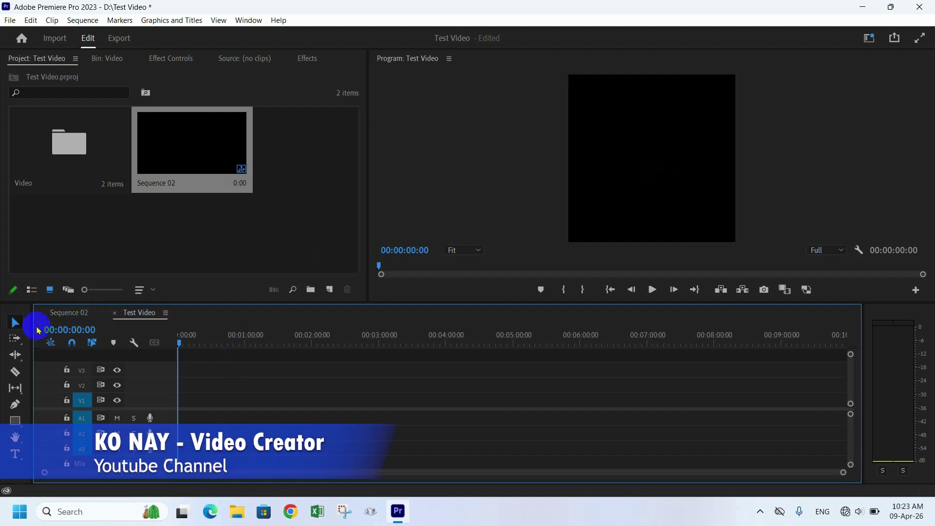
{"action": "left_click", "coordinate": [54, 313]}
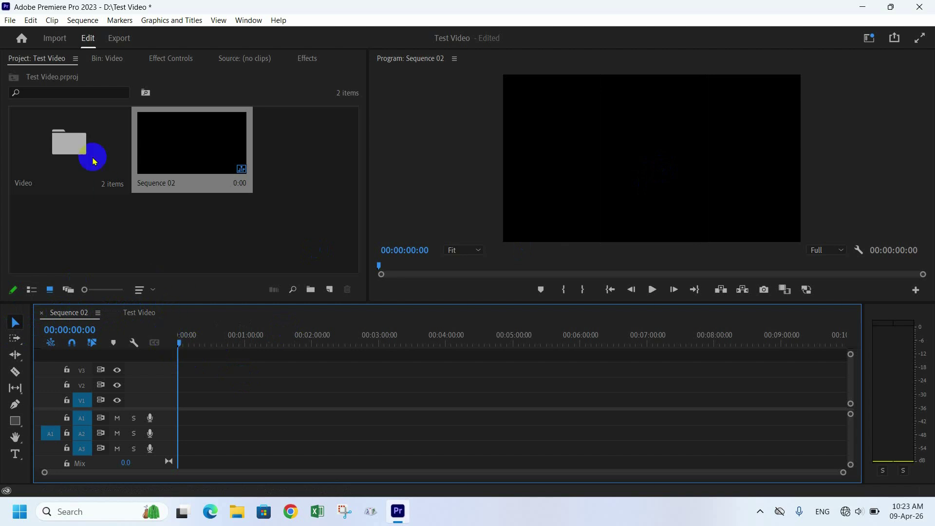
{"action": "left_click", "coordinate": [109, 156]}
{"action": "double_click", "coordinate": [109, 156]}
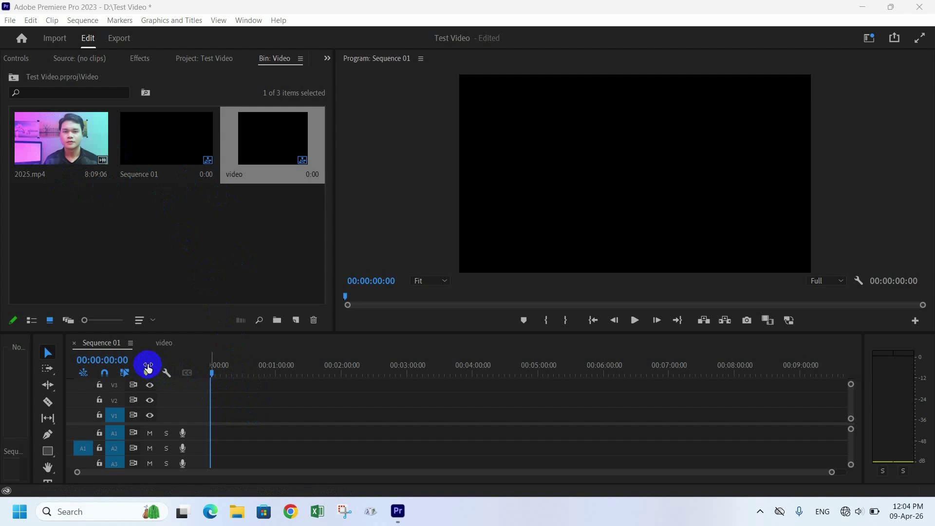
Step: Close both open sequences so the timeline is empty
{"action": "left_click", "coordinate": [131, 344]}
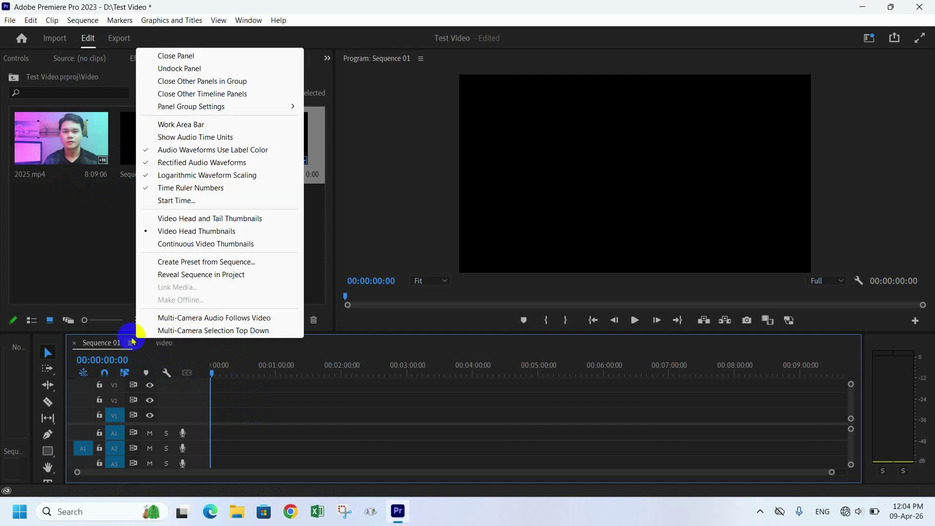
{"action": "left_click", "coordinate": [176, 57]}
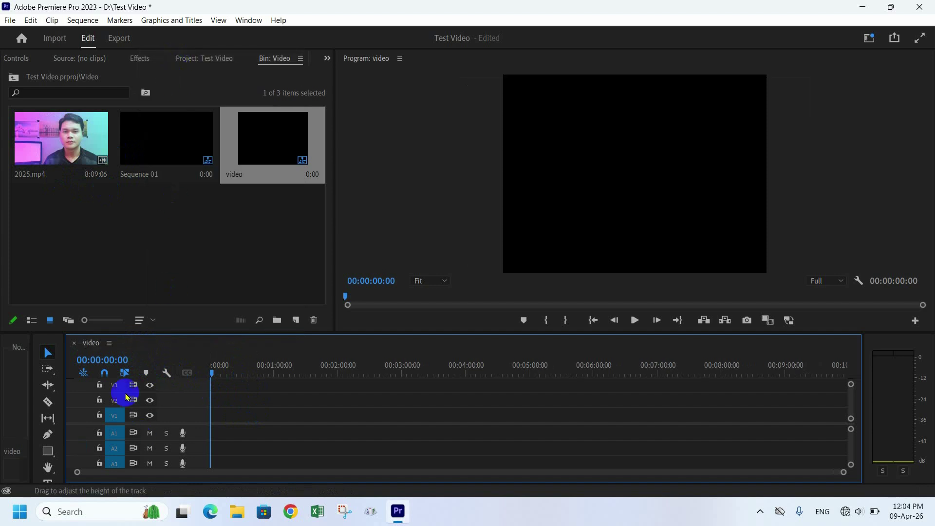
{"action": "left_click", "coordinate": [110, 344]}
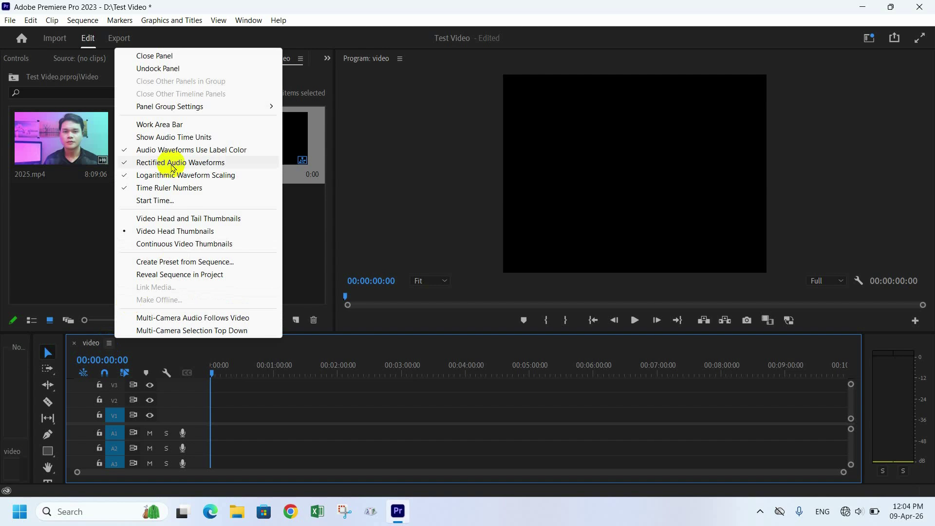
{"action": "left_click", "coordinate": [166, 57]}
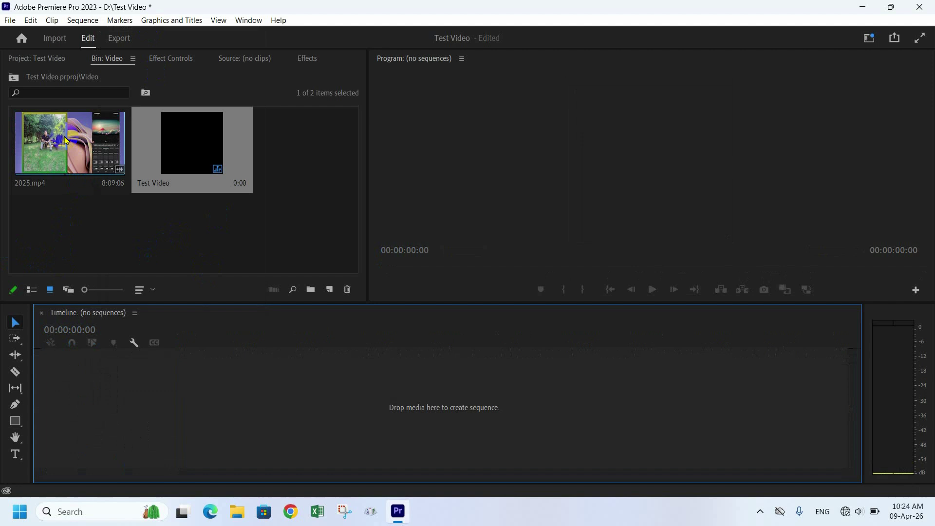
Step: Create a sequence directly from the clip 2025.mp4 and inspect the clip's properties
{"action": "left_click_drag", "start_coordinate": [70, 146], "coordinate": [87, 411]}
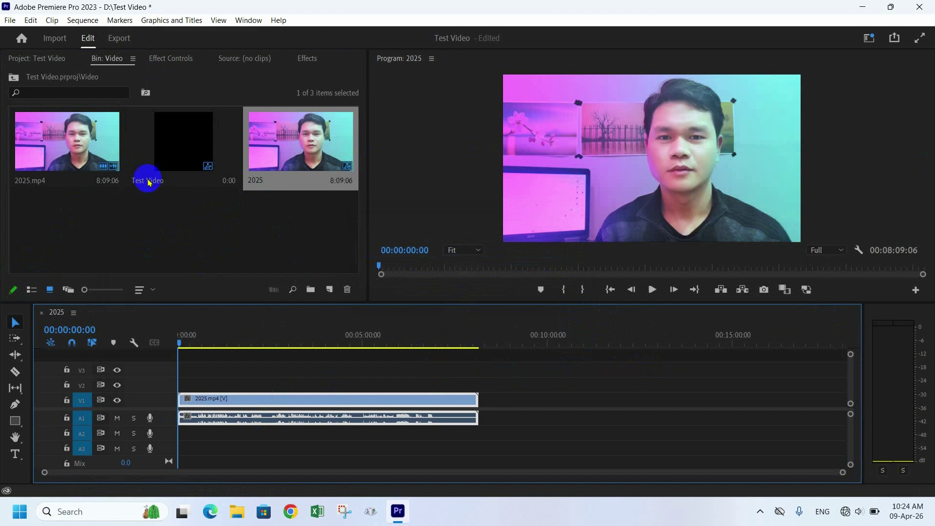
{"action": "right_click", "coordinate": [110, 148]}
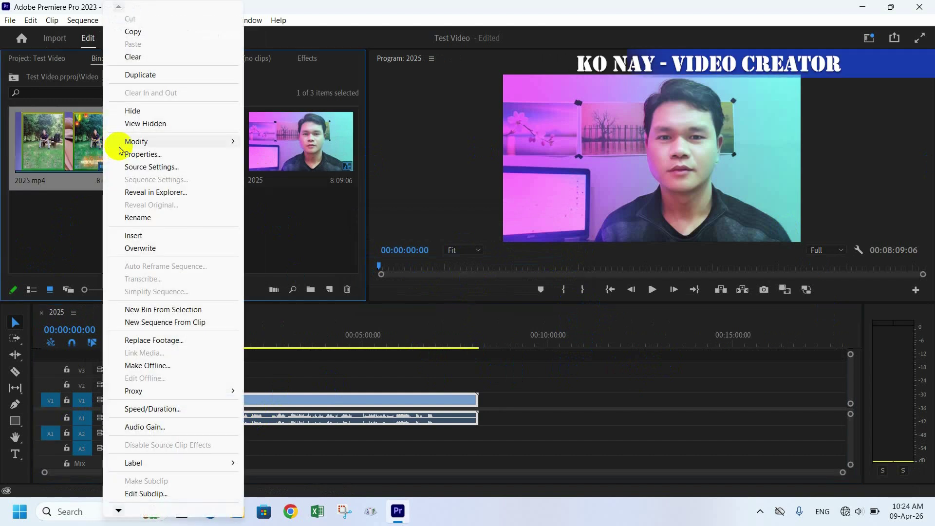
{"action": "left_click", "coordinate": [130, 154]}
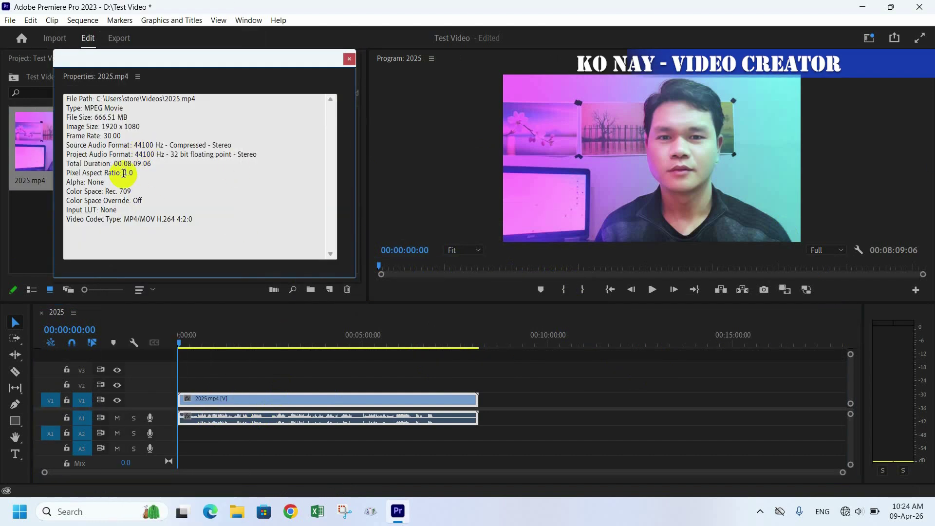
{"action": "left_click", "coordinate": [349, 59]}
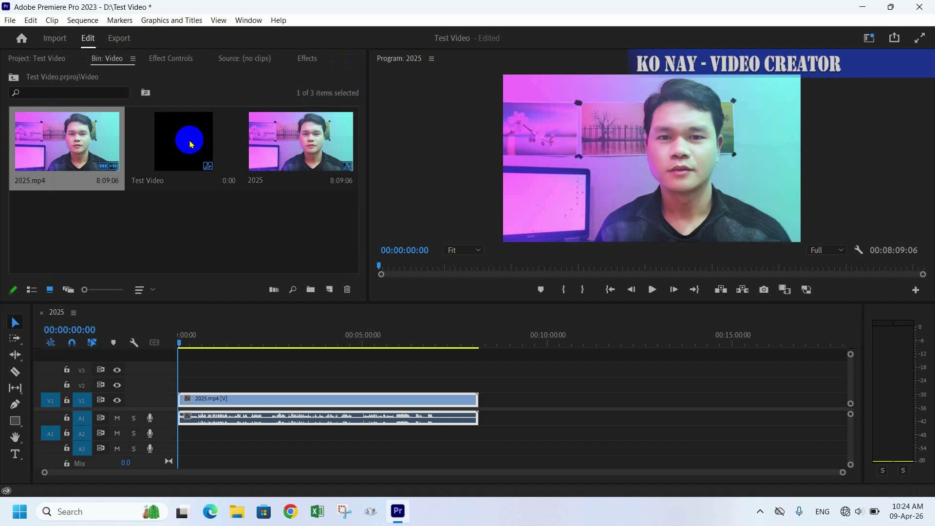
Step: Display the Info panel, widen it to examine the video and audio details of 2025.mp4, and shrink it back
{"action": "left_click", "coordinate": [249, 21]}
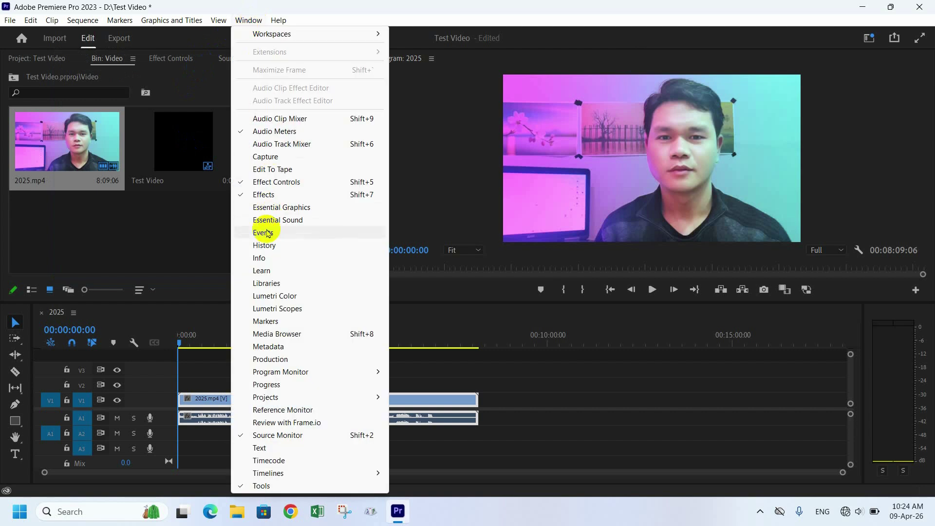
{"action": "left_click", "coordinate": [261, 259]}
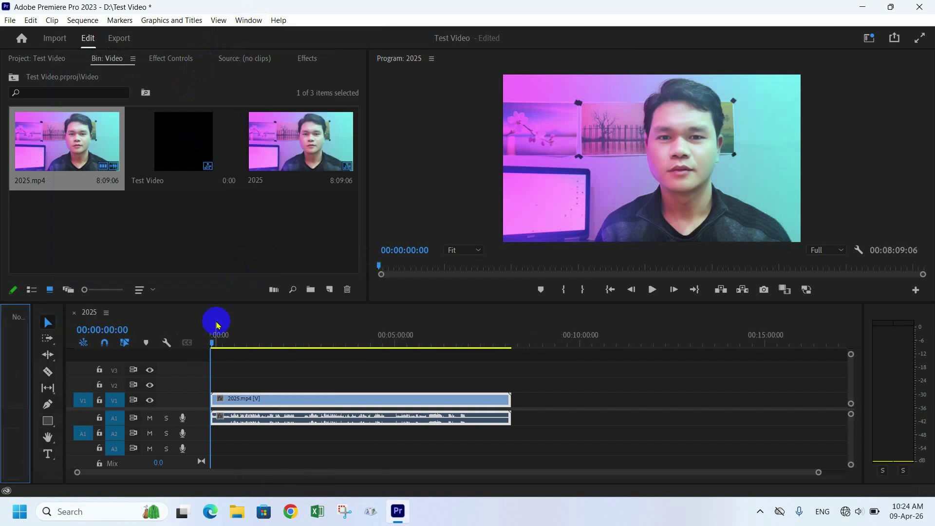
{"action": "left_click_drag", "start_coordinate": [31, 314], "coordinate": [221, 328]}
{"action": "left_click", "coordinate": [519, 397]}
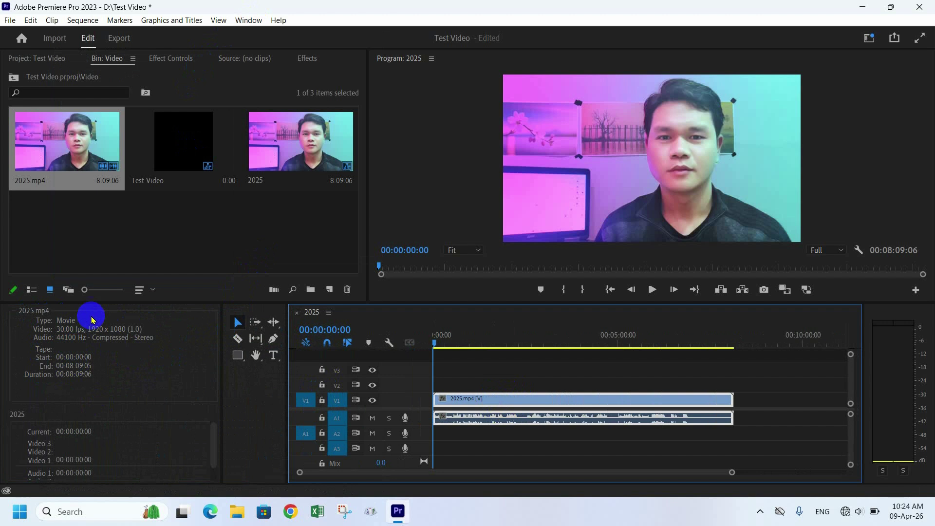
{"action": "left_click_drag", "start_coordinate": [221, 349], "coordinate": [26, 351]}
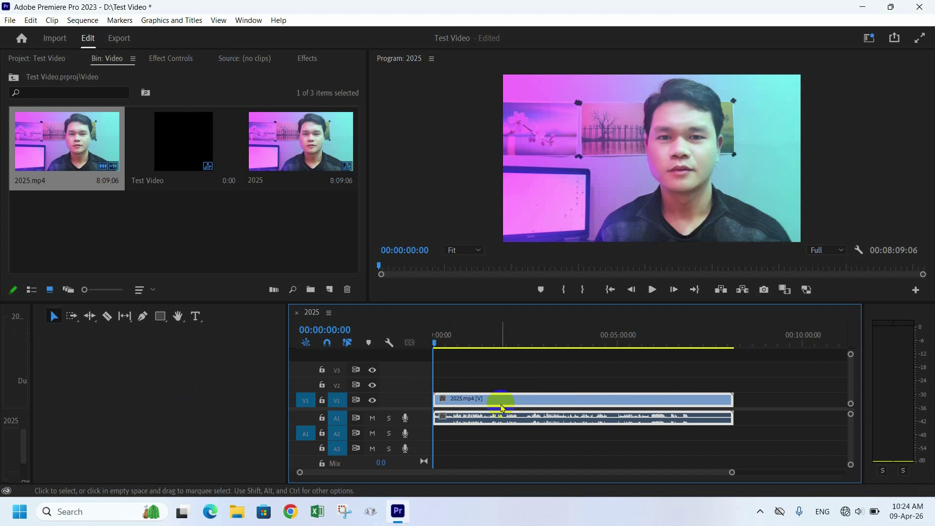
{"action": "left_click_drag", "start_coordinate": [287, 382], "coordinate": [42, 386]}
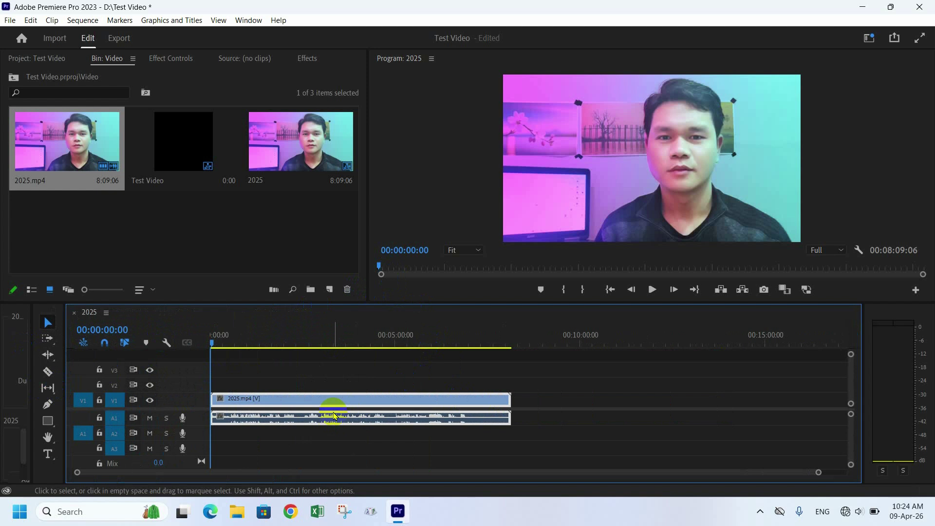
Step: Close the 2025 sequence and start a new one with a frame size of 800 horizontal by 800 vertical
{"action": "left_click", "coordinate": [106, 312]}
{"action": "left_click", "coordinate": [175, 28]}
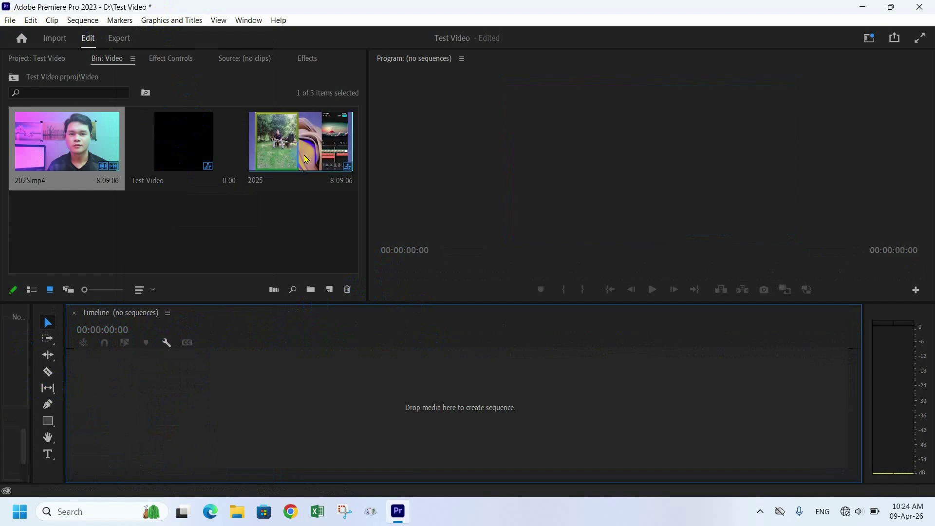
{"action": "key", "text": "ctrl+n"}
{"action": "left_click", "coordinate": [344, 37]}
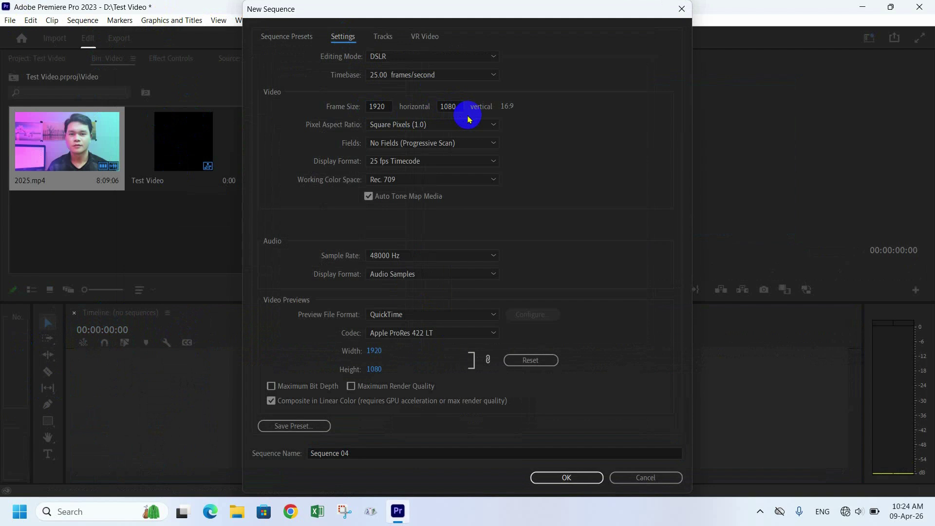
{"action": "left_click", "coordinate": [389, 106]}
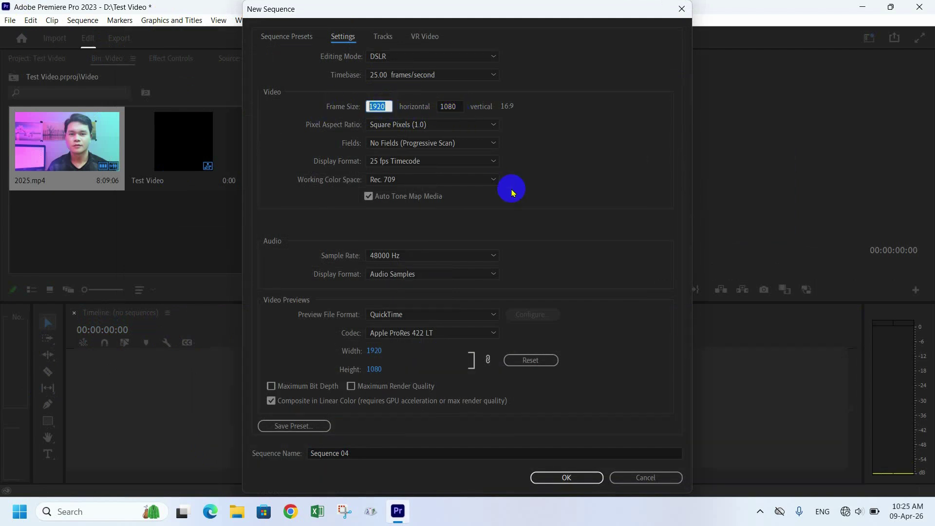
{"action": "type", "text": "800"}
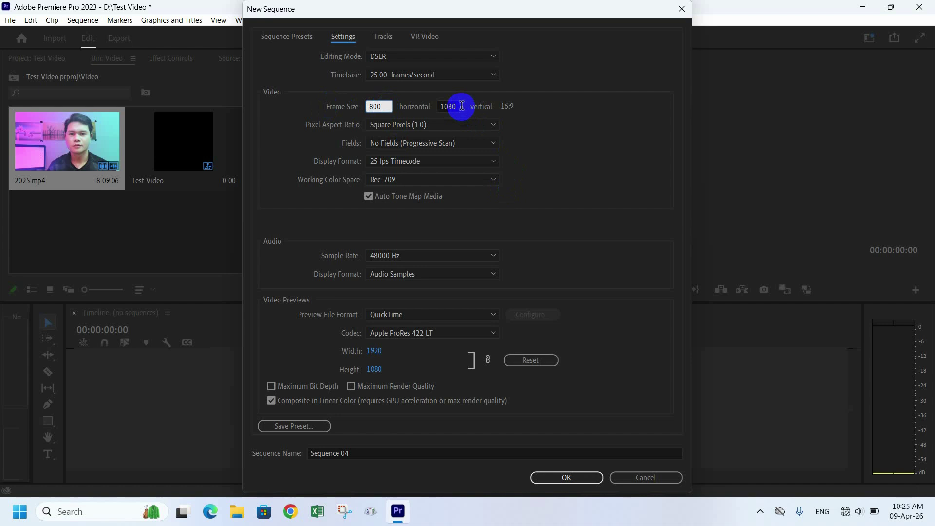
{"action": "left_click", "coordinate": [446, 107]}
{"action": "type", "text": "800"}
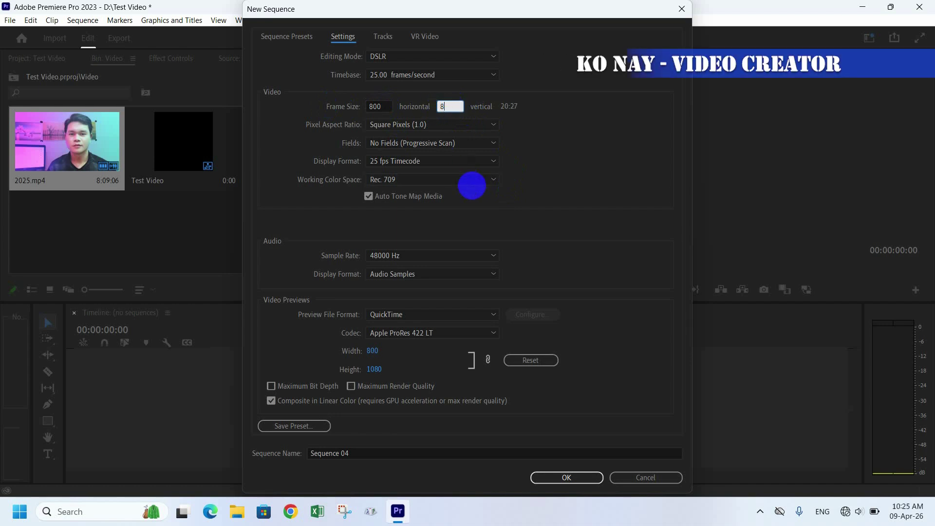
Step: Set the new sequence's editing mode to Custom and create it under the default name Sequence 04
{"action": "left_click", "coordinate": [414, 58]}
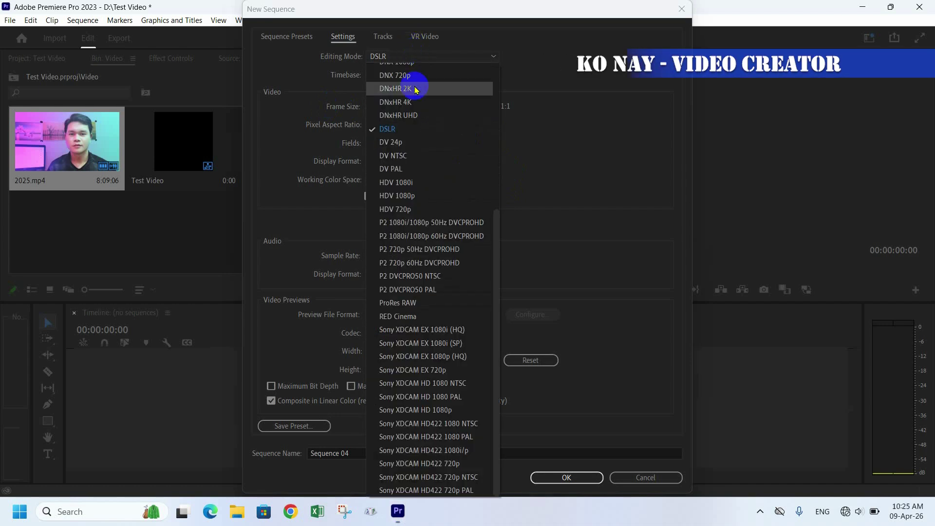
{"action": "scroll", "coordinate": [416, 92], "scroll_direction": "up", "scroll_amount": 5}
{"action": "left_click", "coordinate": [406, 73]}
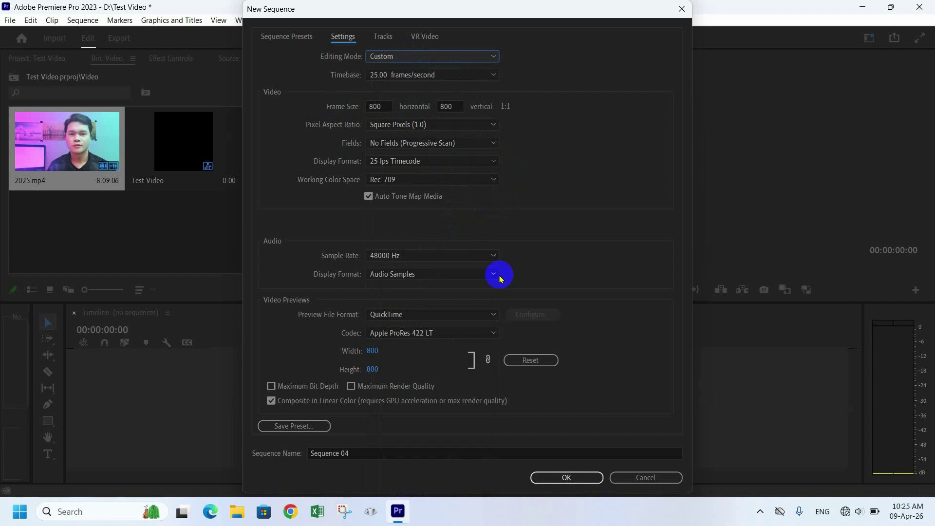
{"action": "left_click", "coordinate": [565, 477]}
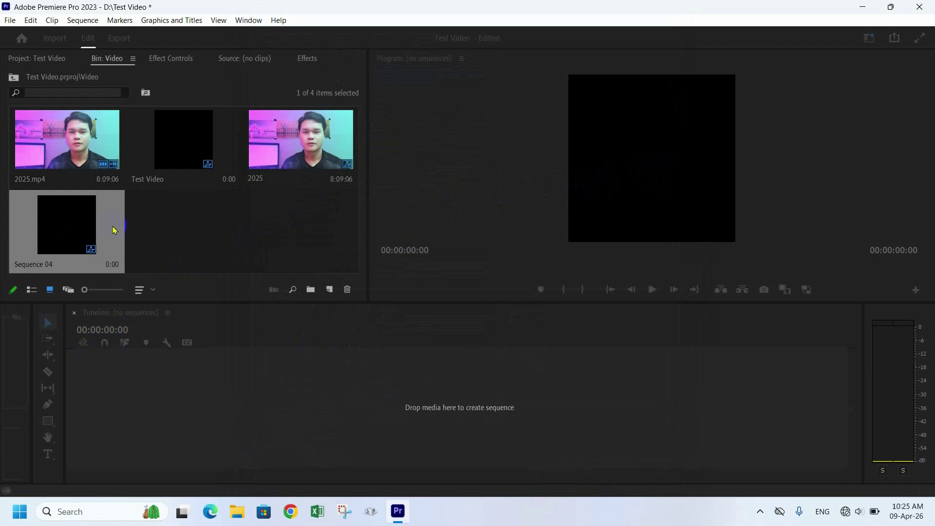
Step: Place 2025.mp4 at the start of Sequence 04, keeping the existing sequence settings
{"action": "left_click_drag", "start_coordinate": [46, 121], "coordinate": [214, 415]}
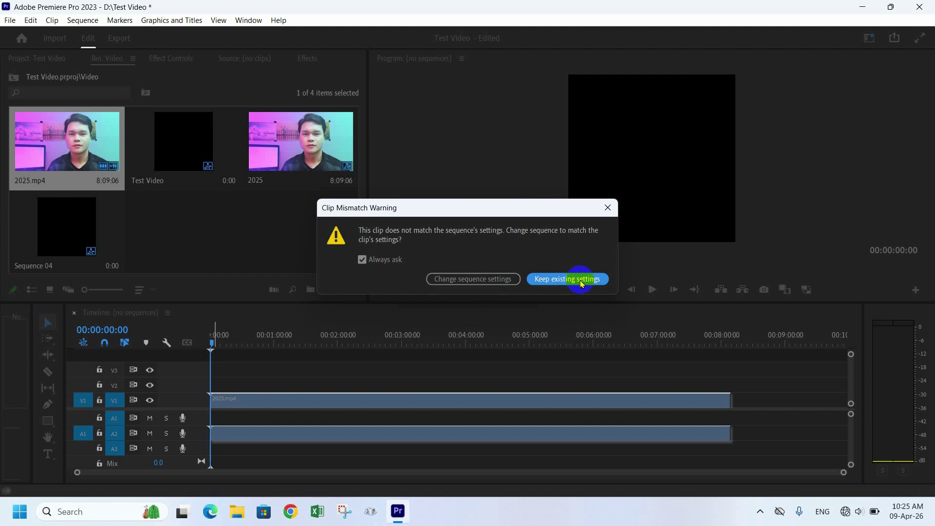
{"action": "left_click", "coordinate": [563, 282]}
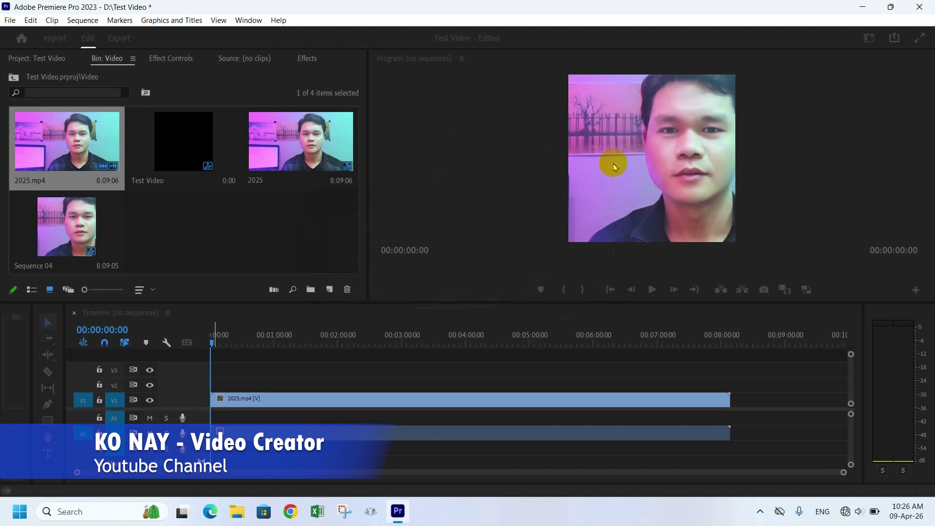
{"action": "left_click", "coordinate": [572, 263]}
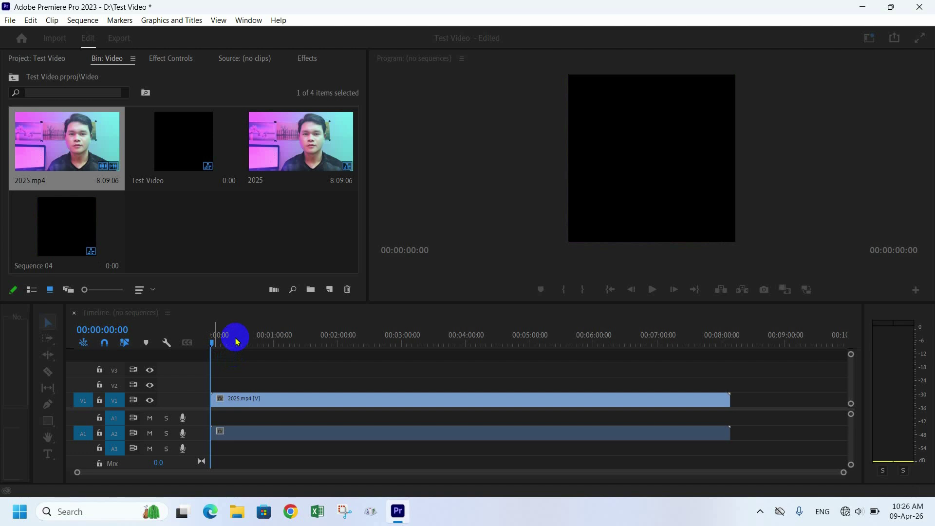
Step: Delete Sequence 04, then place 2025.mp4 at the start of Sequence 06, changing the sequence settings to match the clip
{"action": "key", "text": "Delete"}
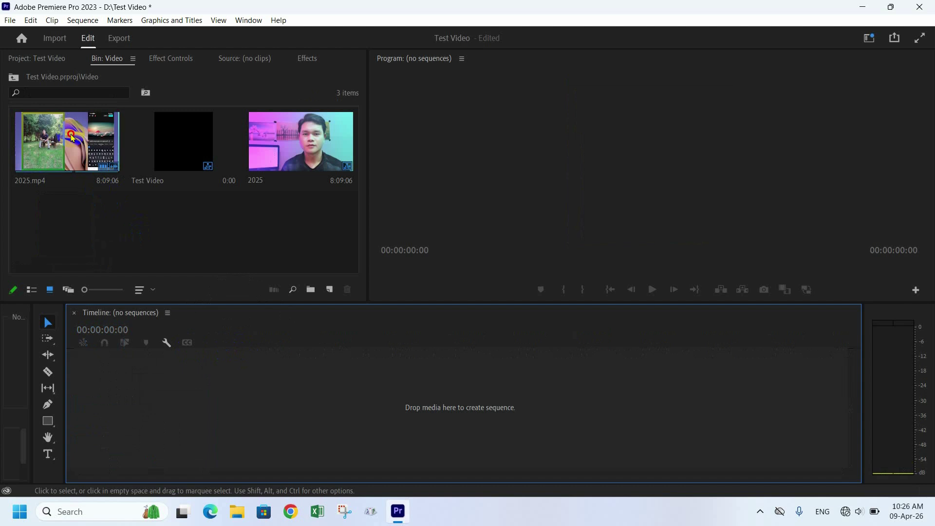
{"action": "left_click_drag", "start_coordinate": [78, 161], "coordinate": [78, 396]}
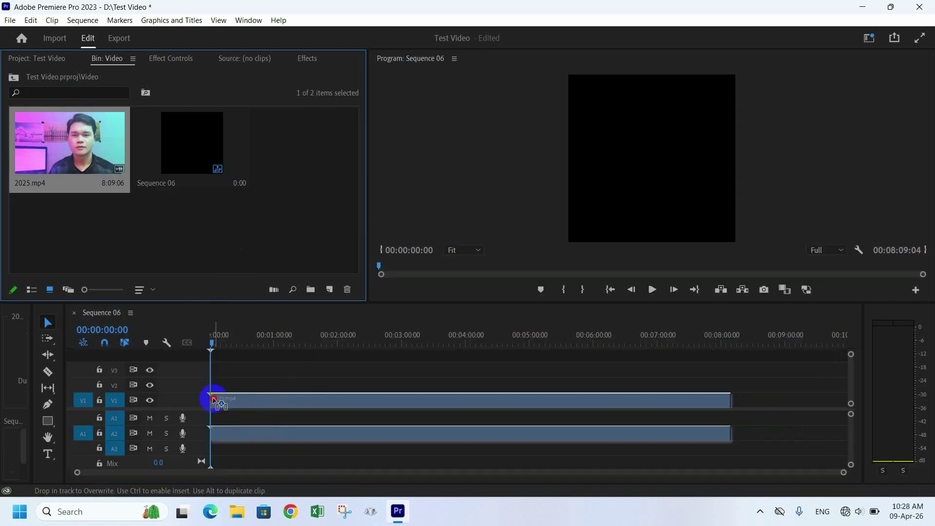
{"action": "left_click_drag", "start_coordinate": [212, 397], "coordinate": [214, 396]}
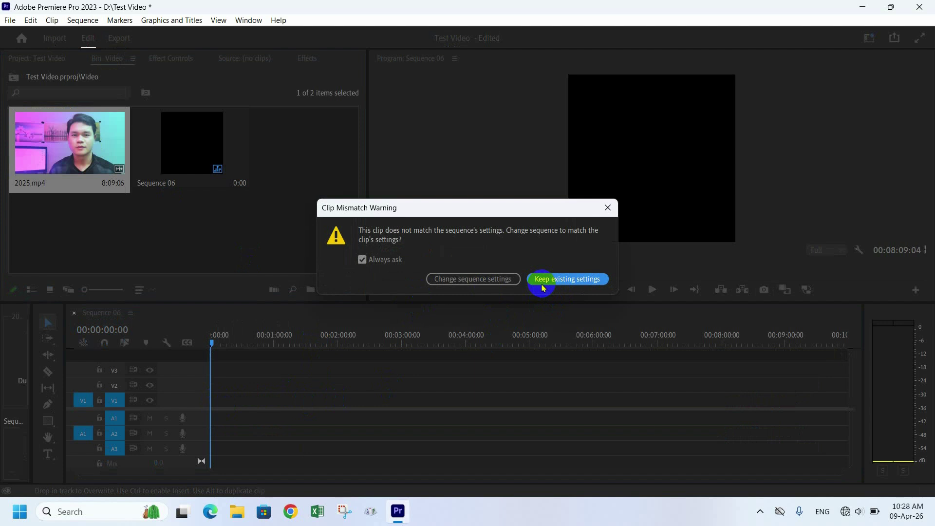
{"action": "left_click", "coordinate": [471, 280]}
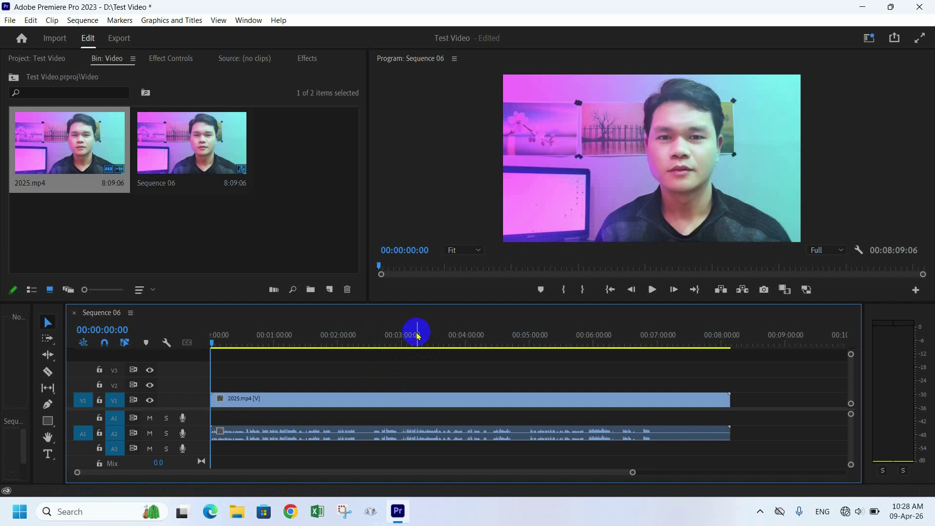
Step: Undo the last clip placement and place 2025.mp4 at the start of Sequence 07, dismissing the mismatch warning without changing the sequence settings
{"action": "key", "text": "ctrl+z"}
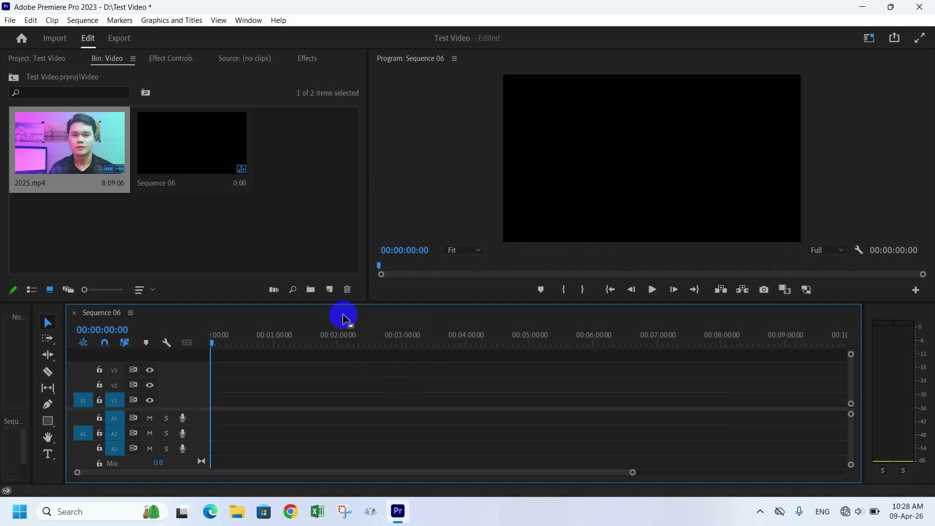
{"action": "left_click_drag", "start_coordinate": [98, 155], "coordinate": [204, 417]}
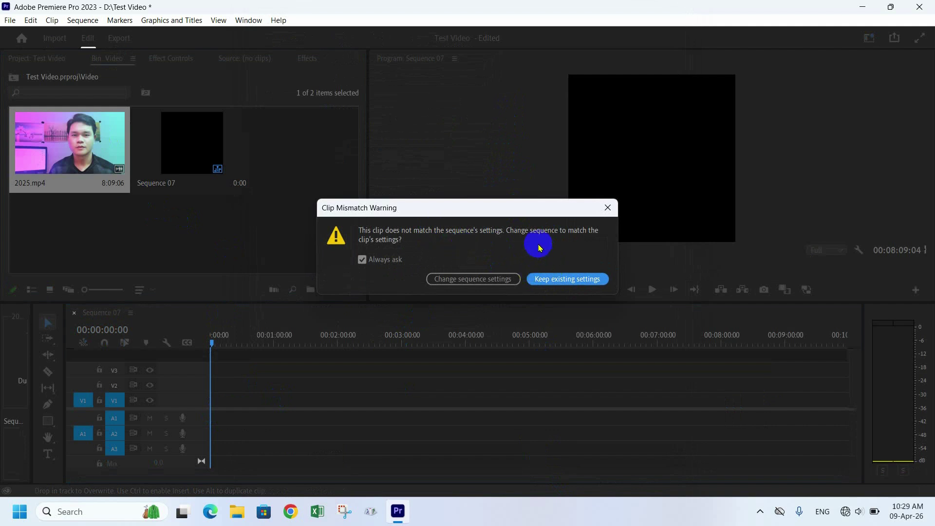
{"action": "left_click", "coordinate": [606, 207]}
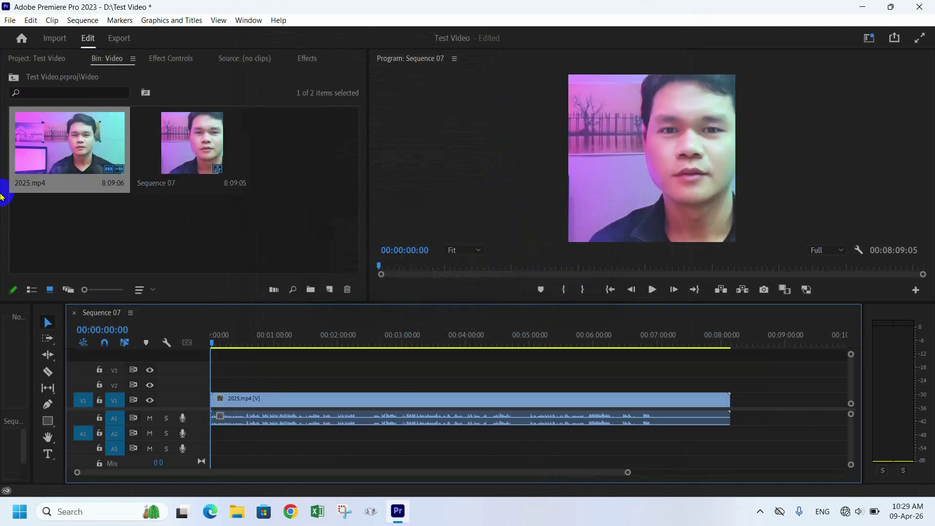
Step: Make sure the Show Clip Mismatch Warning dialog option is enabled in the Timeline preferences and accept them
{"action": "left_click", "coordinate": [10, 21]}
{"action": "mouse_move", "coordinate": [30, 20]}
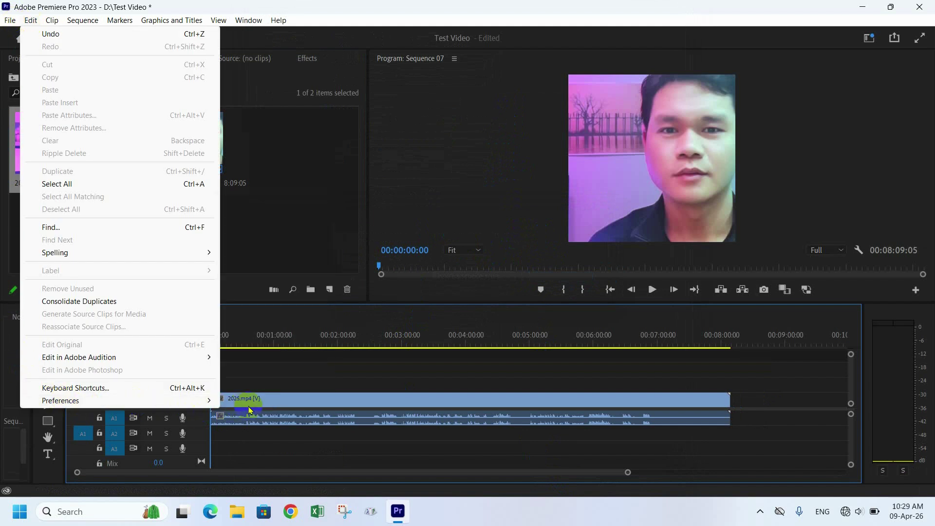
{"action": "mouse_move", "coordinate": [207, 399]}
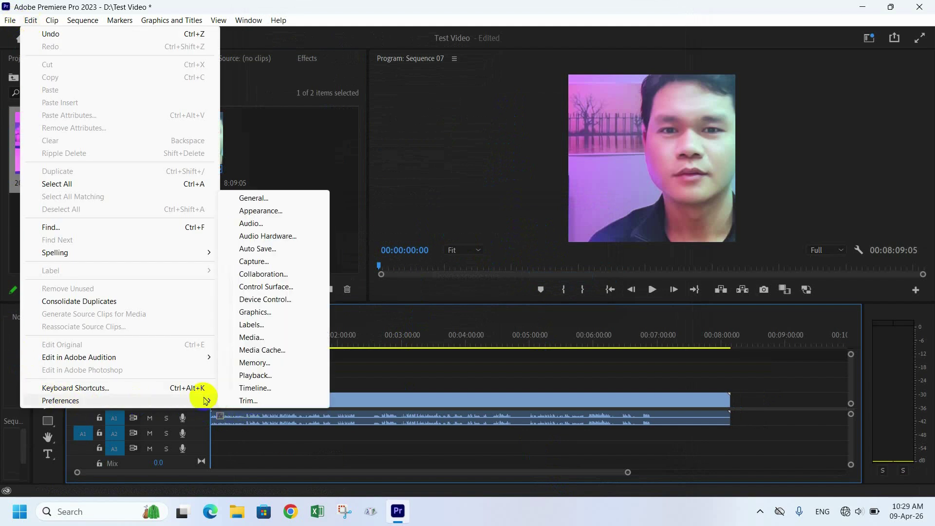
{"action": "left_click", "coordinate": [272, 197]}
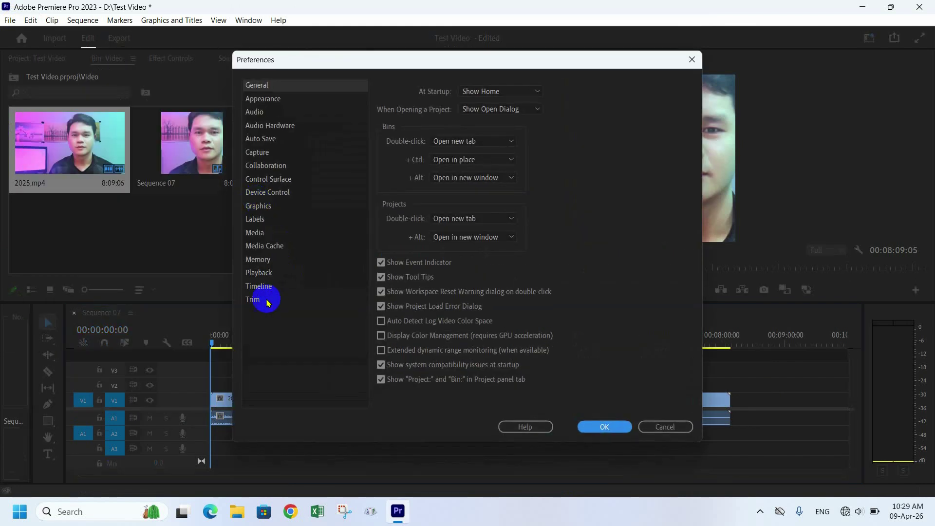
{"action": "left_click", "coordinate": [259, 288]}
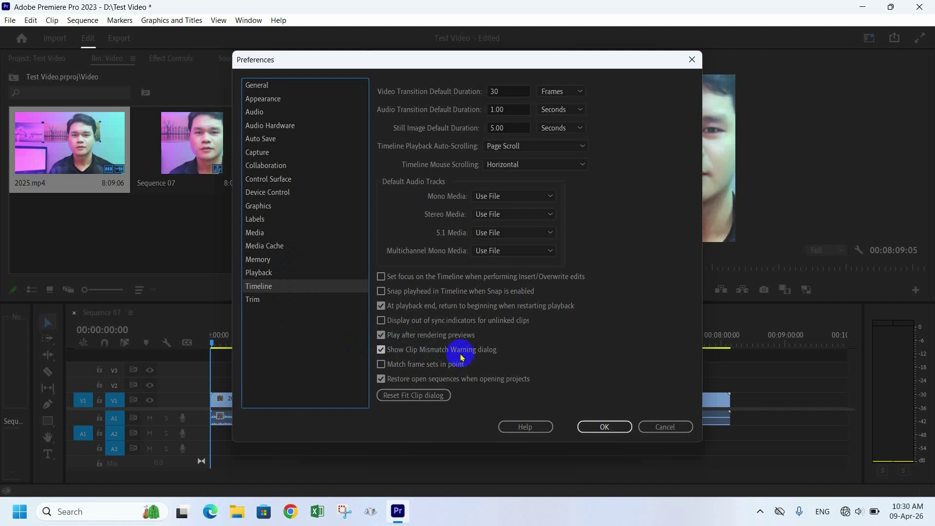
{"action": "left_click", "coordinate": [381, 353]}
{"action": "left_click", "coordinate": [382, 350]}
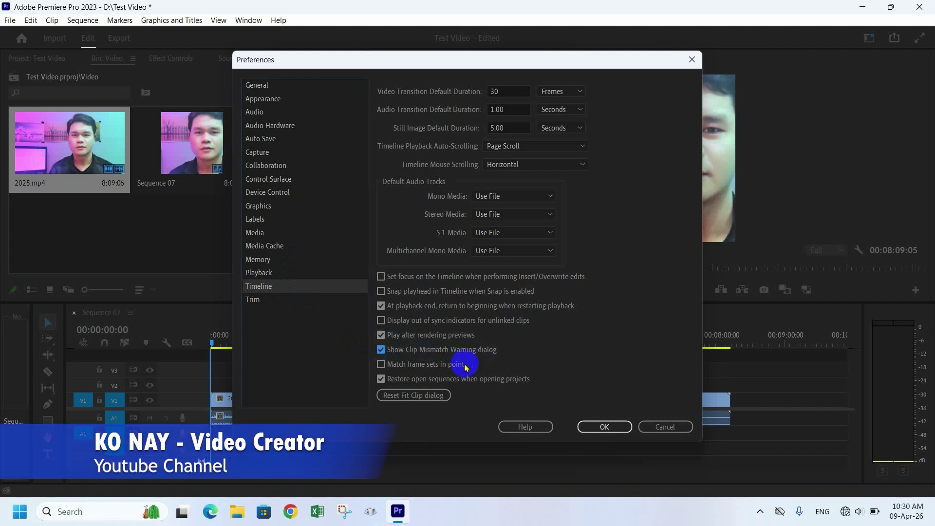
{"action": "left_click", "coordinate": [603, 427]}
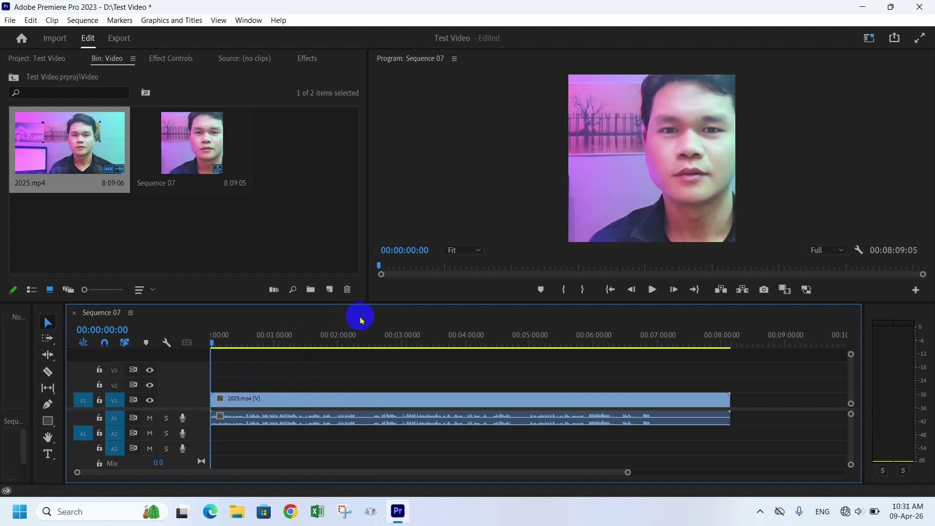
Step: Remove Sequence 07 and create a new sequence directly from 2025.mp4 in the empty timeline
{"action": "key", "text": "ctrl+z"}
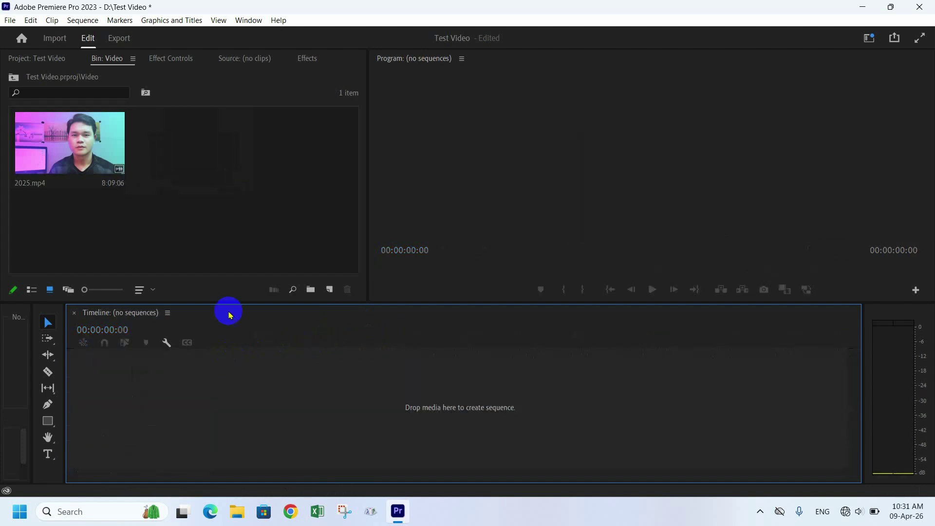
{"action": "left_click", "coordinate": [84, 160]}
{"action": "left_click_drag", "start_coordinate": [83, 160], "coordinate": [87, 407]}
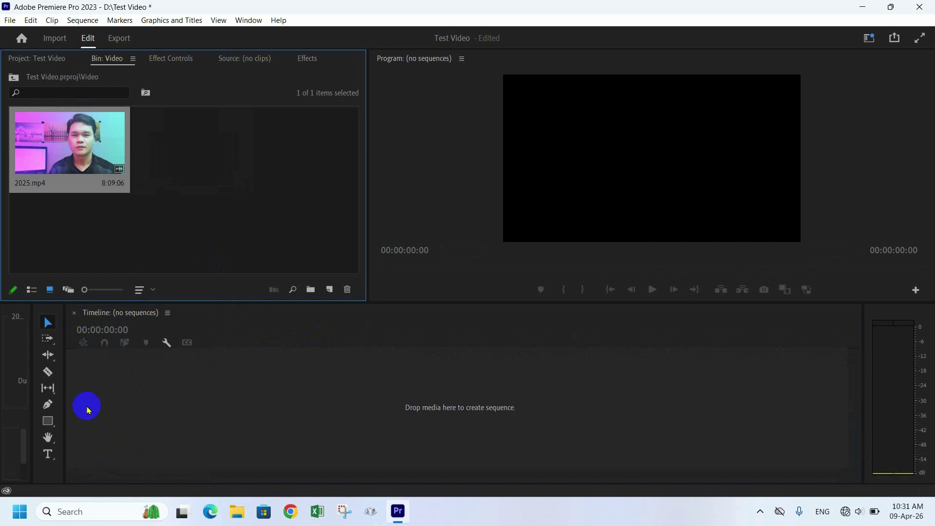